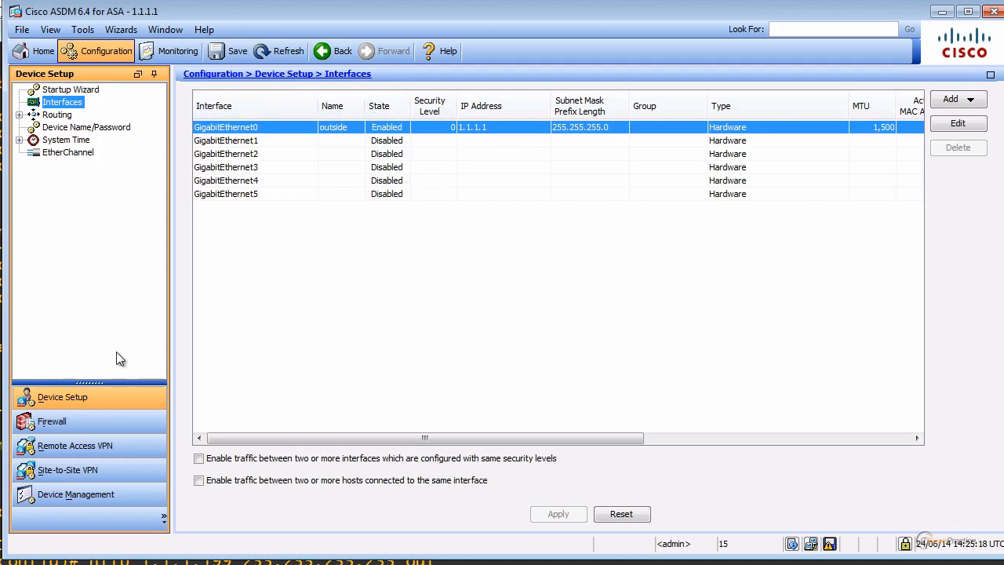
# Navigate to Remote Access VPN > Clientless SSL VPN Access > Connection Profiles.
pyautogui.click(92, 456)
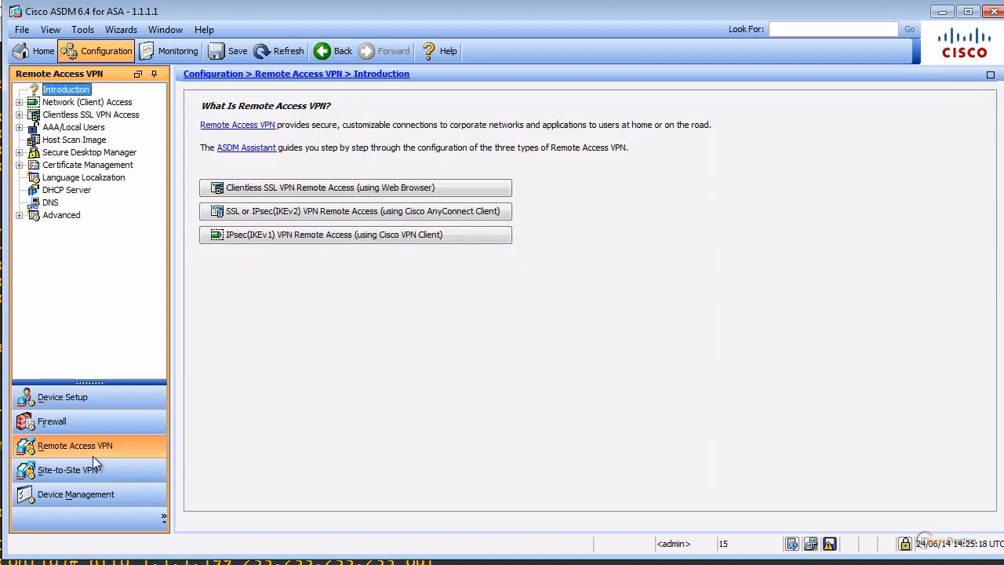
pyautogui.click(19, 115)
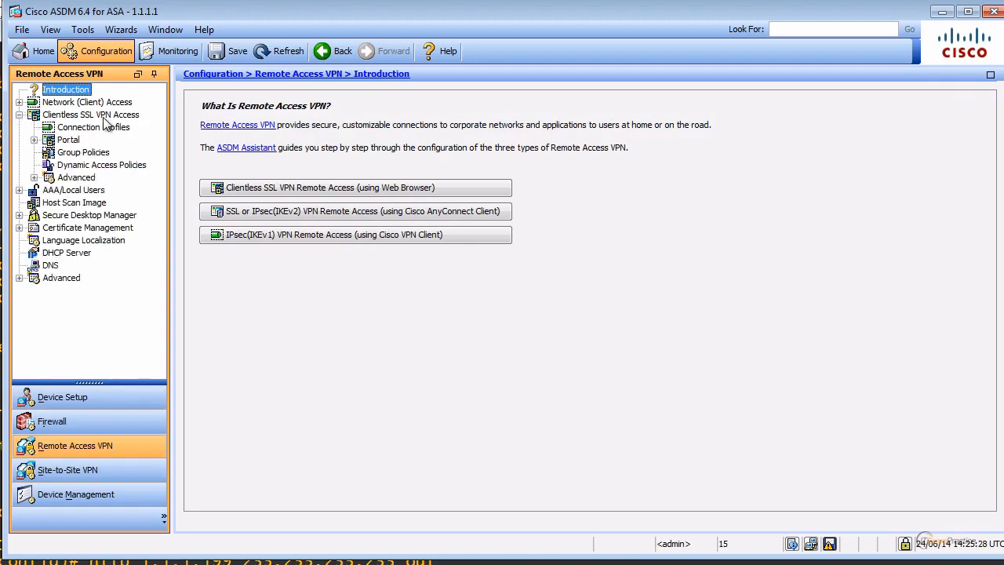
pyautogui.click(84, 152)
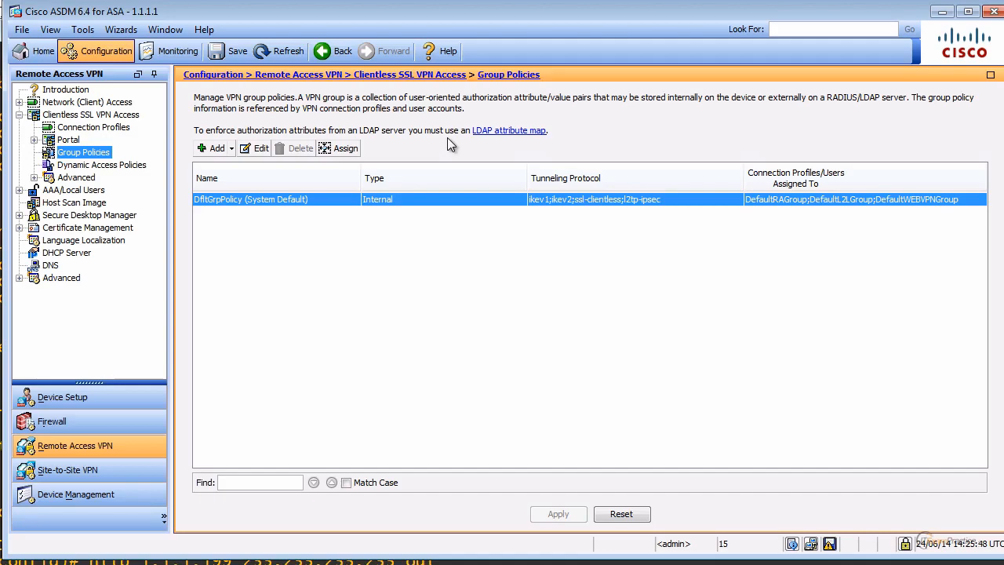
pyautogui.click(100, 129)
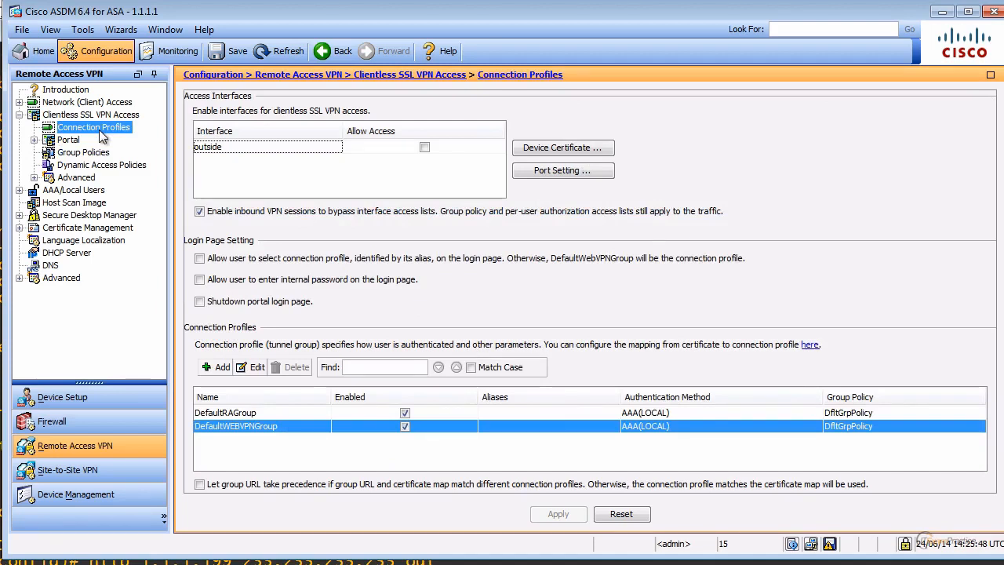
# Allow clientless SSL VPN access on the outside interface and send the commands to the ASA.
pyautogui.click(424, 147)
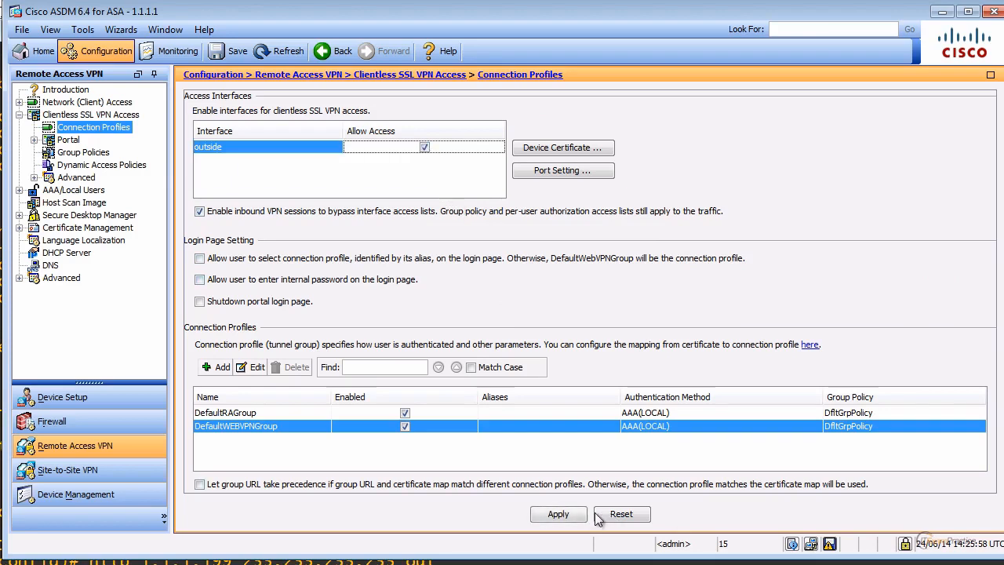
pyautogui.click(558, 514)
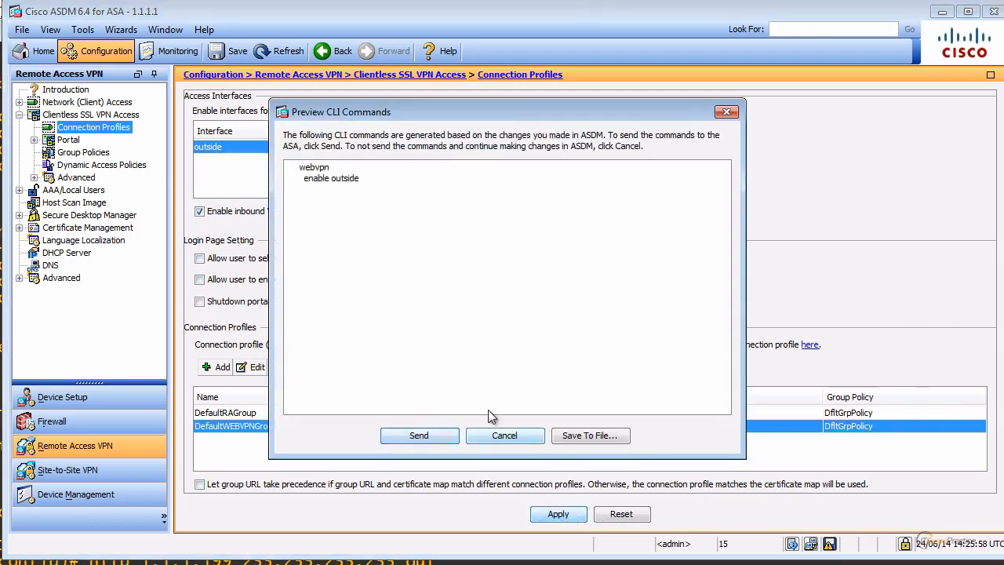
pyautogui.click(428, 435)
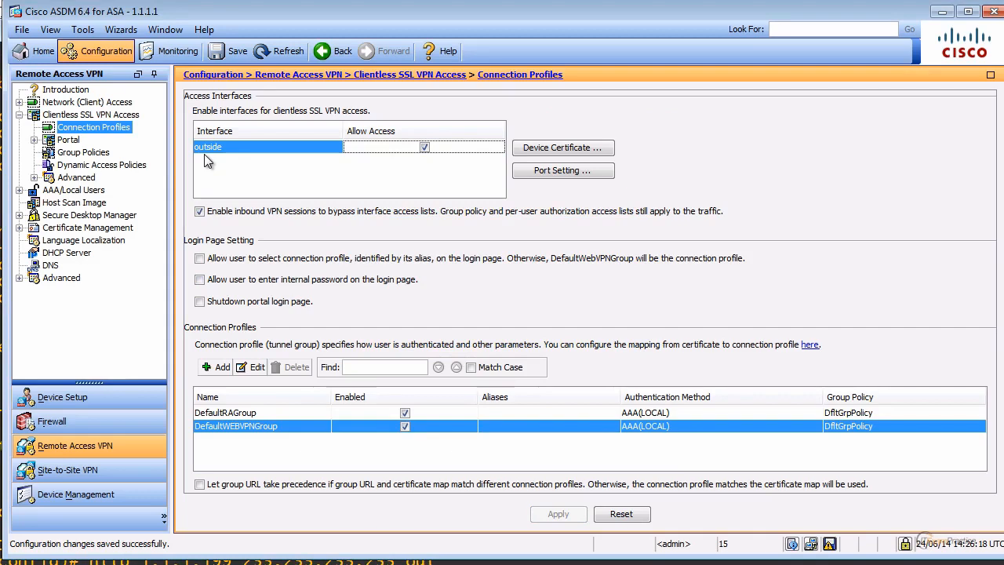
pyautogui.click(88, 152)
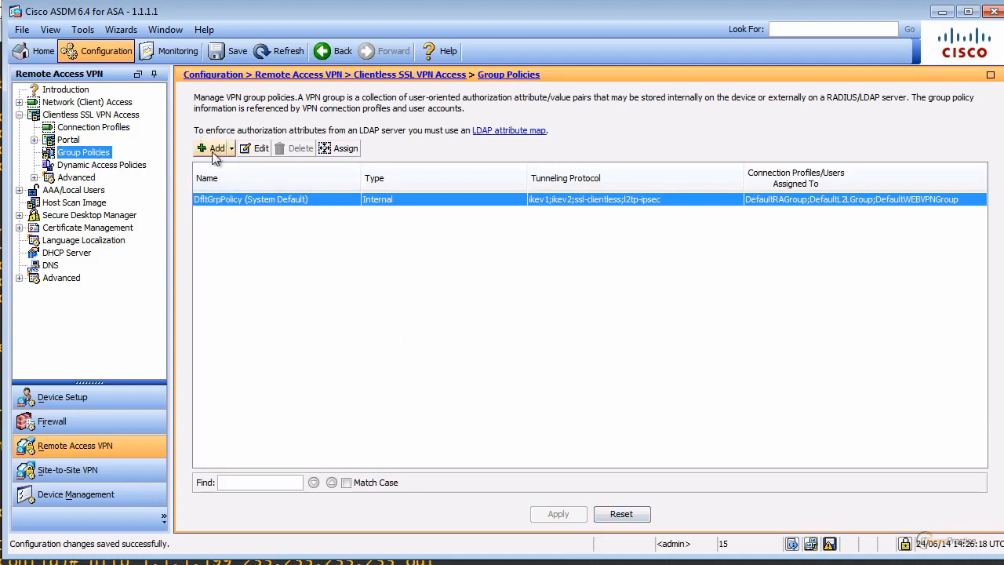
# Create internal group policy GP1 limited to Clientless SSL VPN tunneling and send it to the ASA.
pyautogui.click(212, 149)
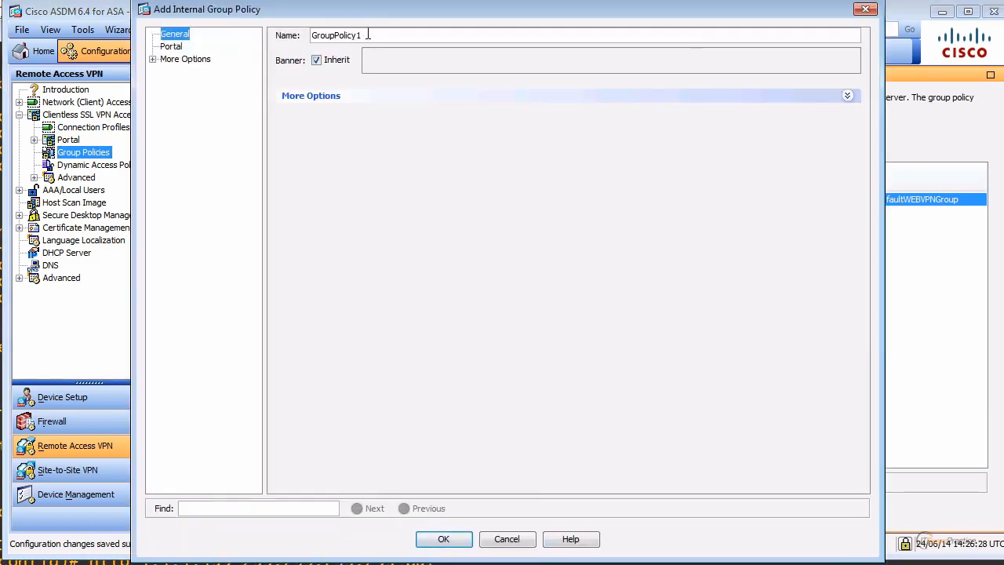
pyautogui.moveTo(363, 35); pyautogui.dragTo(190, 43)
pyautogui.write('GP')
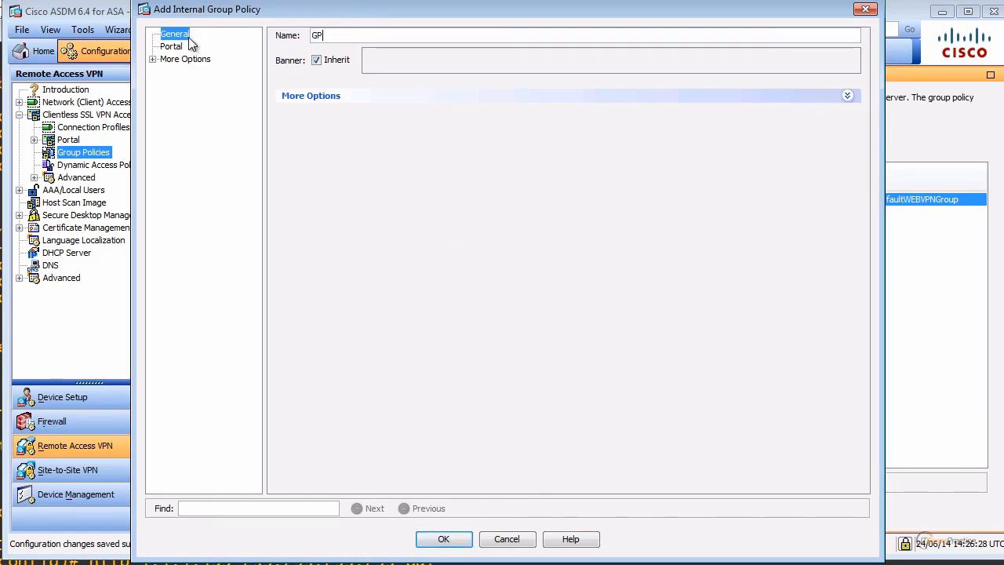
pyautogui.write('1')
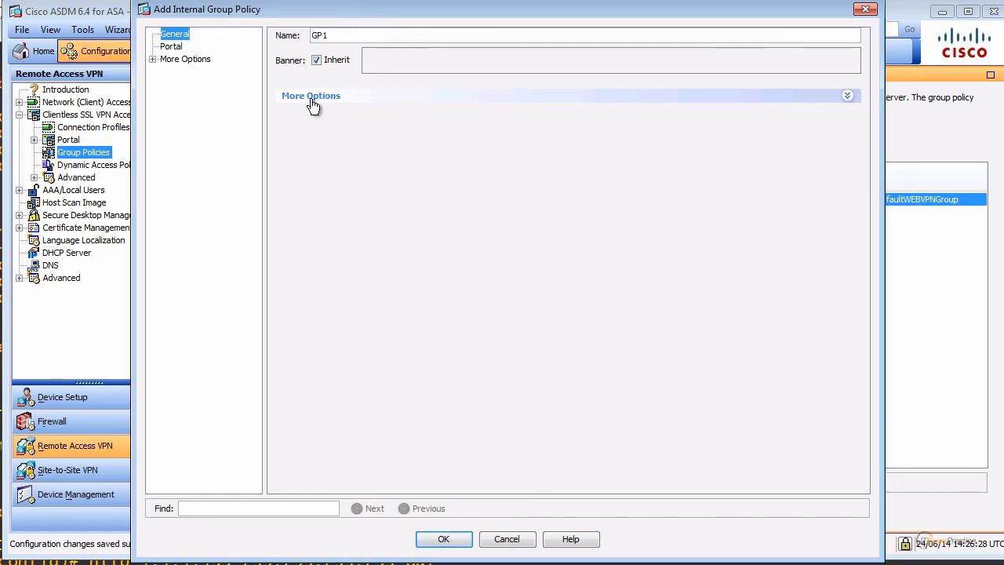
pyautogui.click(312, 97)
pyautogui.click(453, 115)
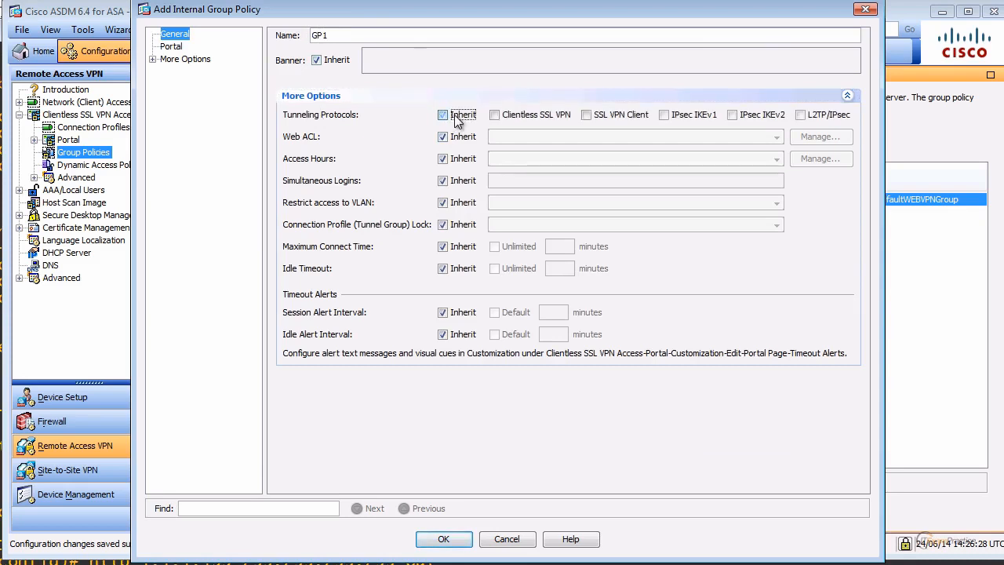
pyautogui.click(521, 115)
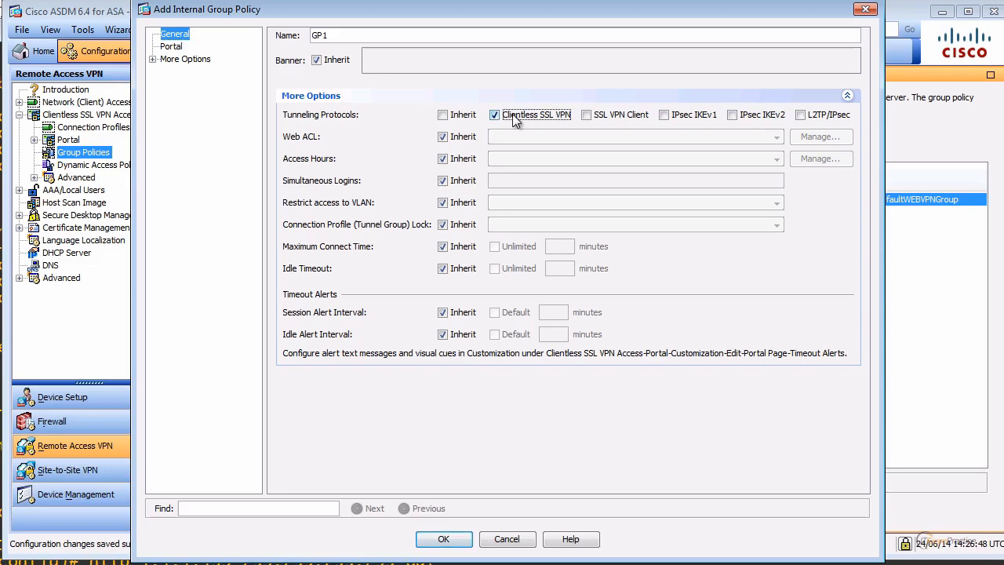
pyautogui.click(446, 539)
pyautogui.click(546, 514)
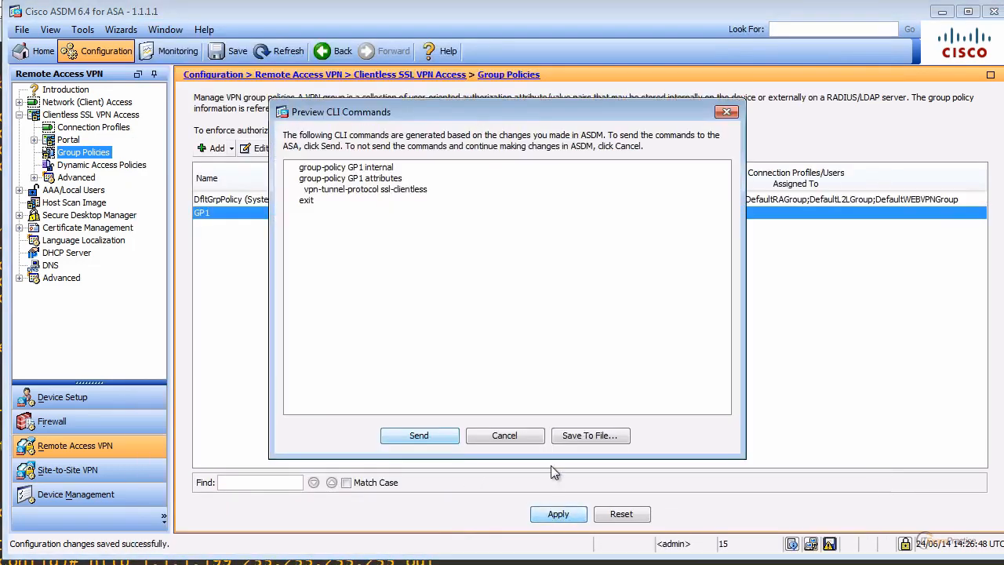
pyautogui.click(432, 435)
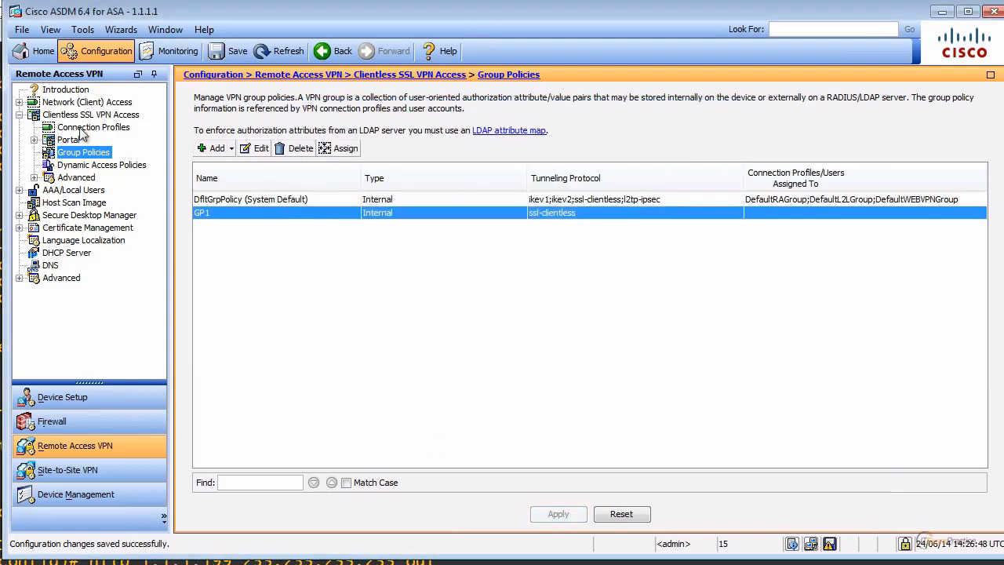
pyautogui.click(86, 128)
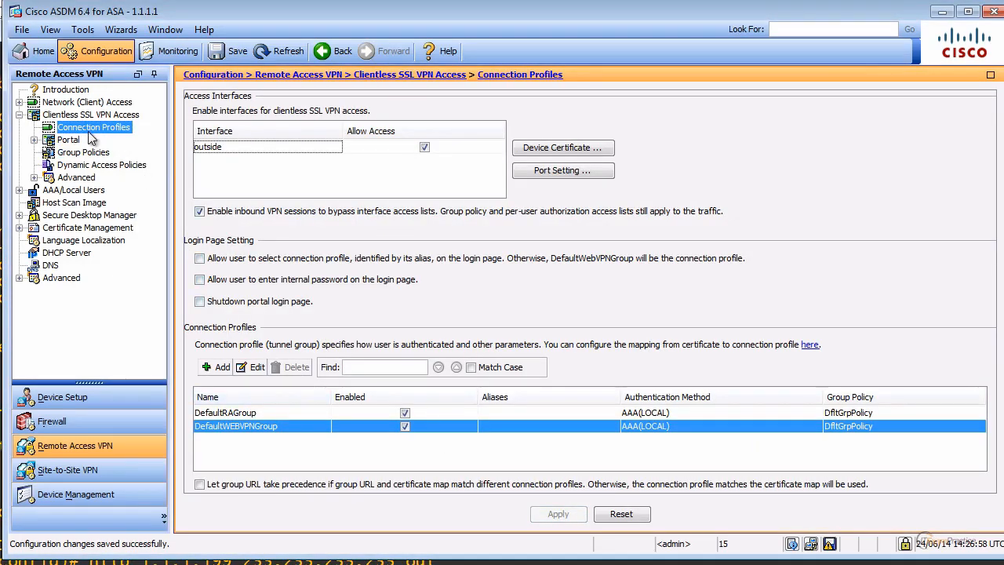
# Add a new clientless SSL VPN connection profile named CP1.
pyautogui.click(217, 367)
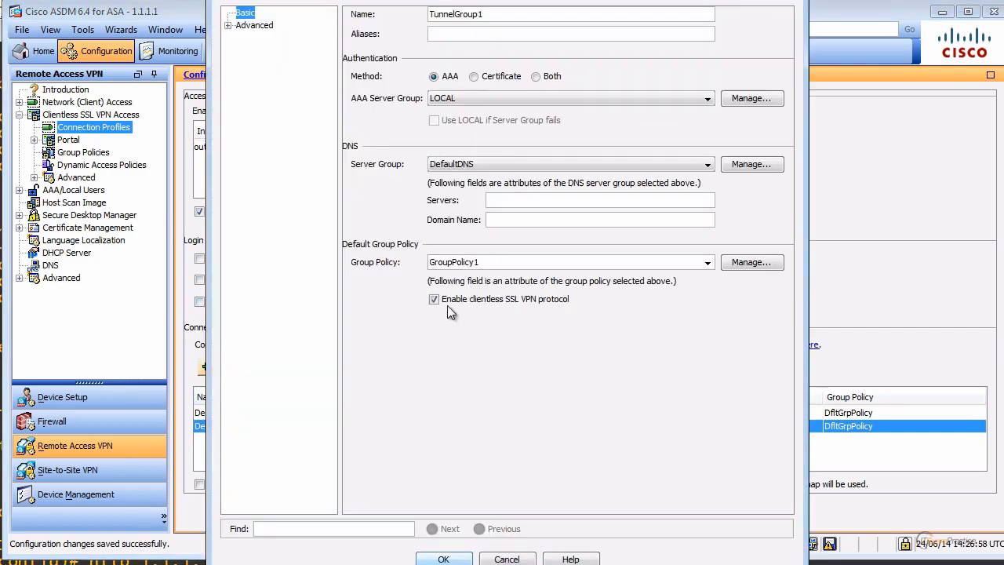
pyautogui.moveTo(490, 16); pyautogui.dragTo(323, 27)
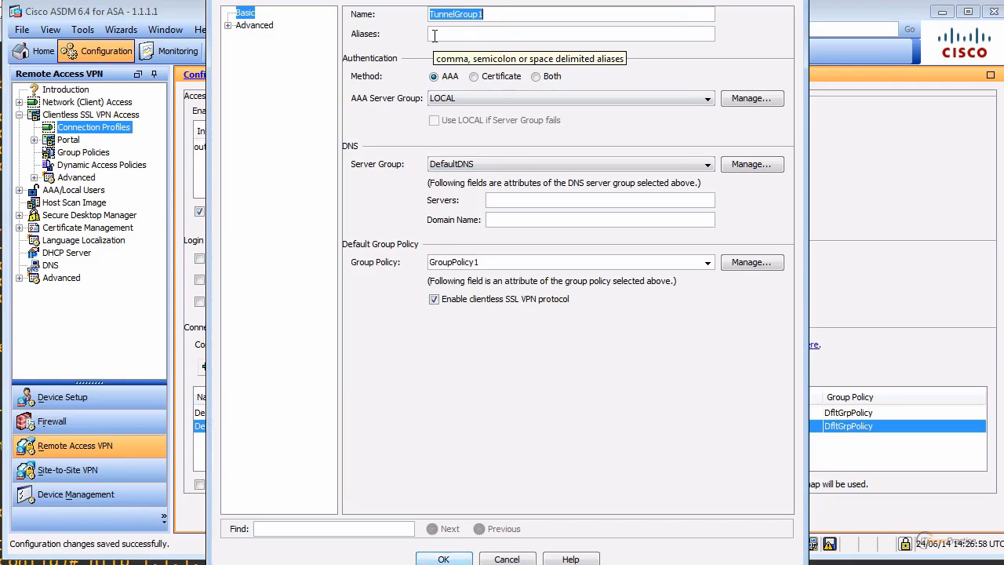
pyautogui.write('CP')
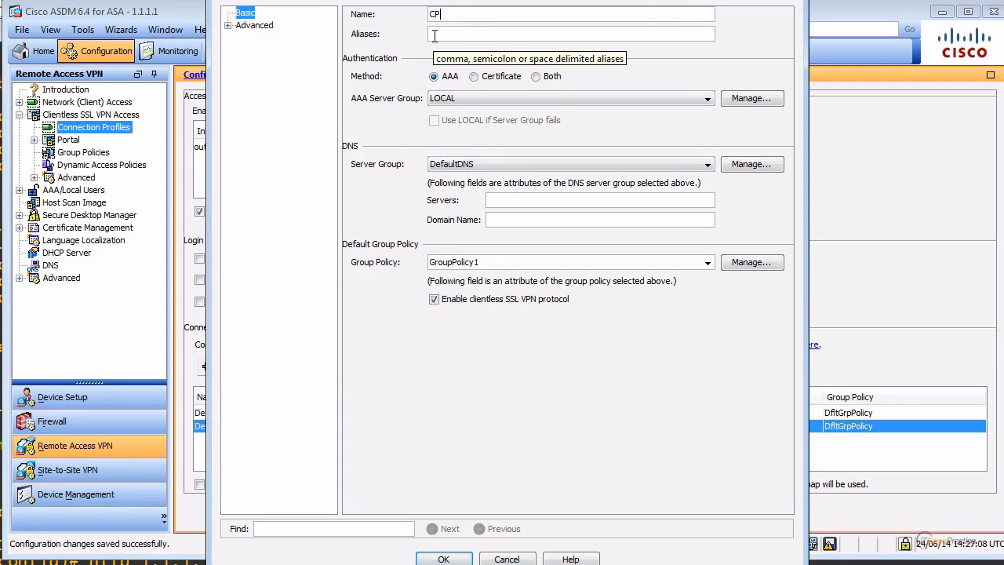
pyautogui.write('1')
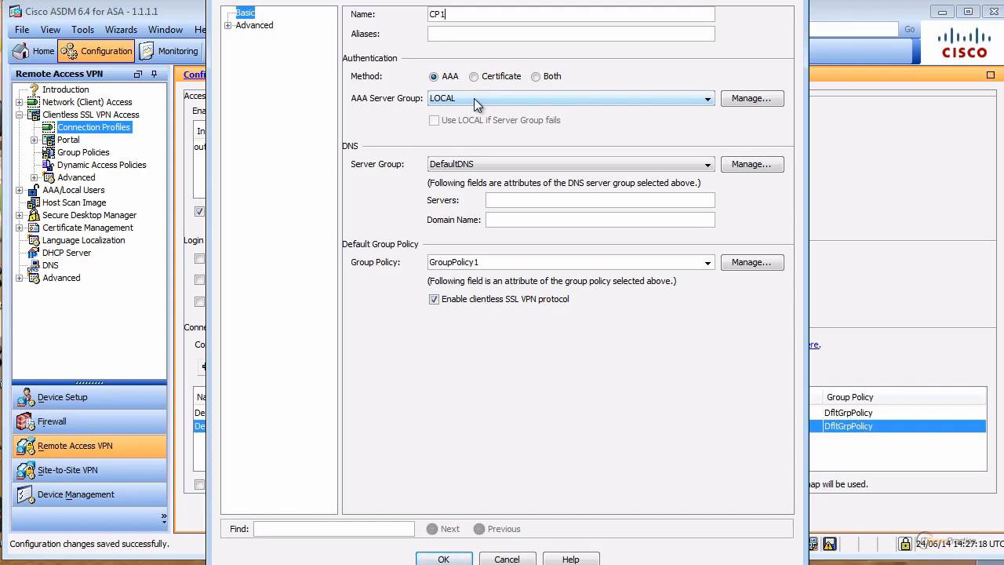
pyautogui.moveTo(474, 0); pyautogui.dragTo(474, 11)
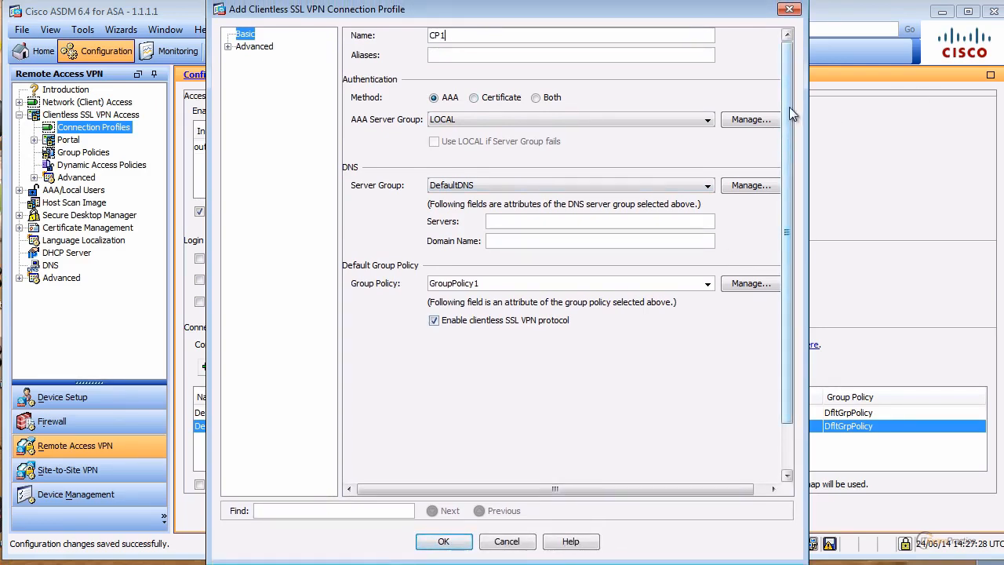
# Keep DefaultDNS as the DNS server group and set the default group policy to GP1.
pyautogui.click(474, 187)
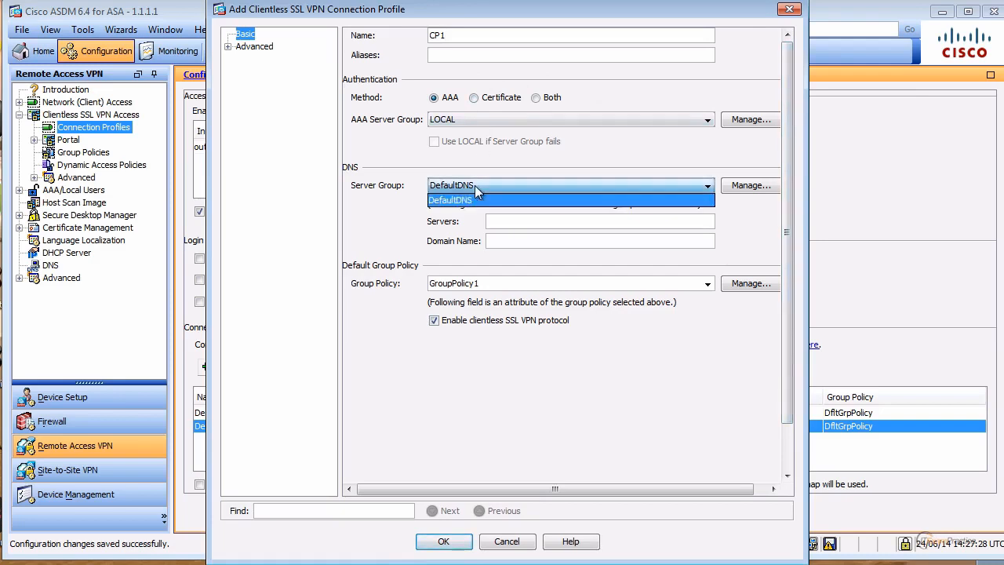
pyautogui.click(475, 187)
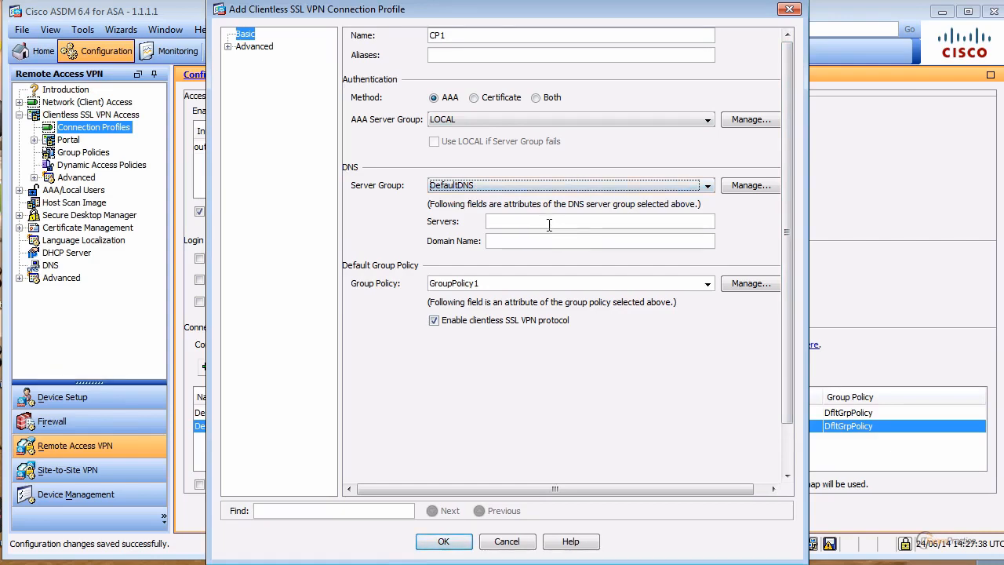
pyautogui.click(708, 284)
pyautogui.click(625, 306)
pyautogui.click(707, 283)
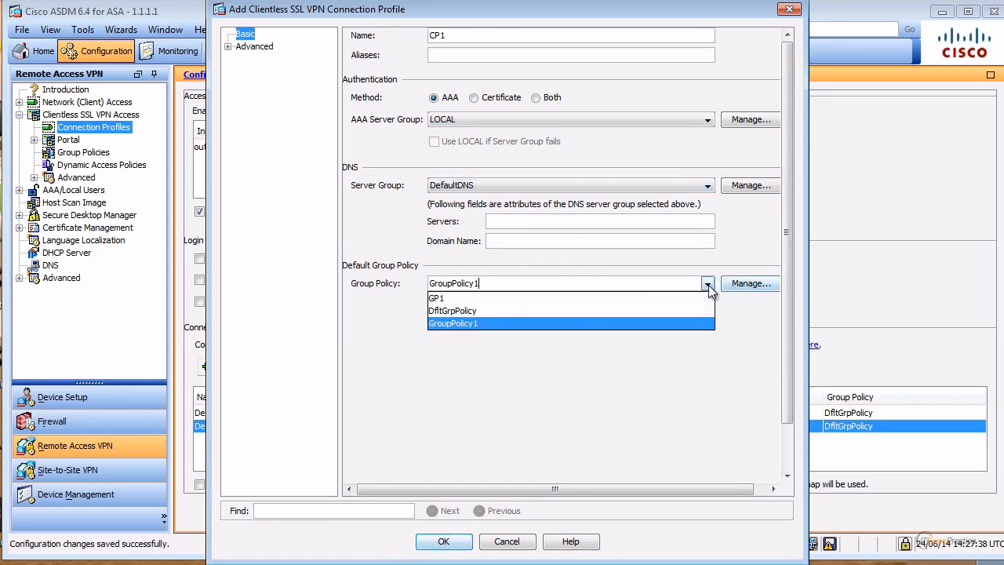
pyautogui.click(540, 299)
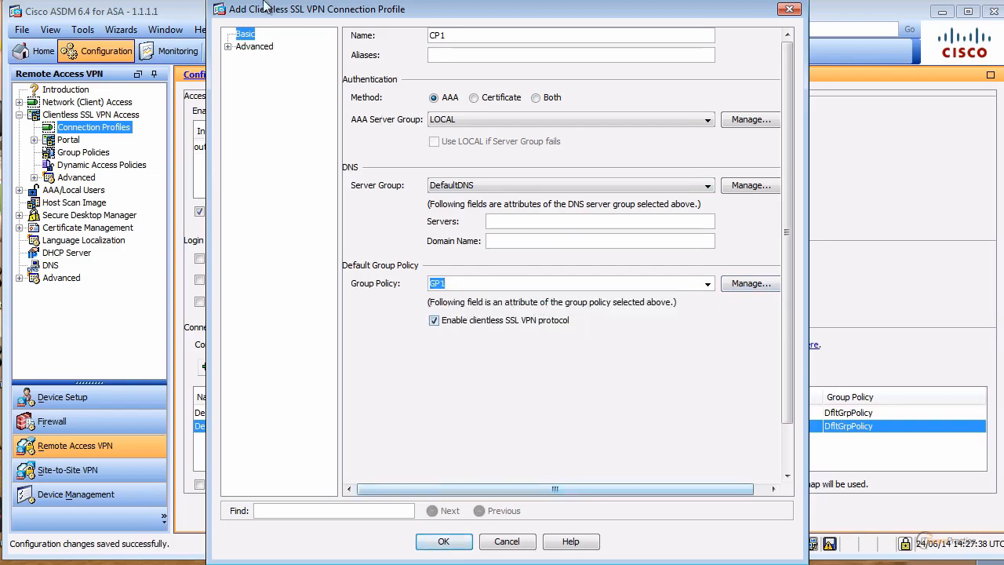
pyautogui.click(227, 47)
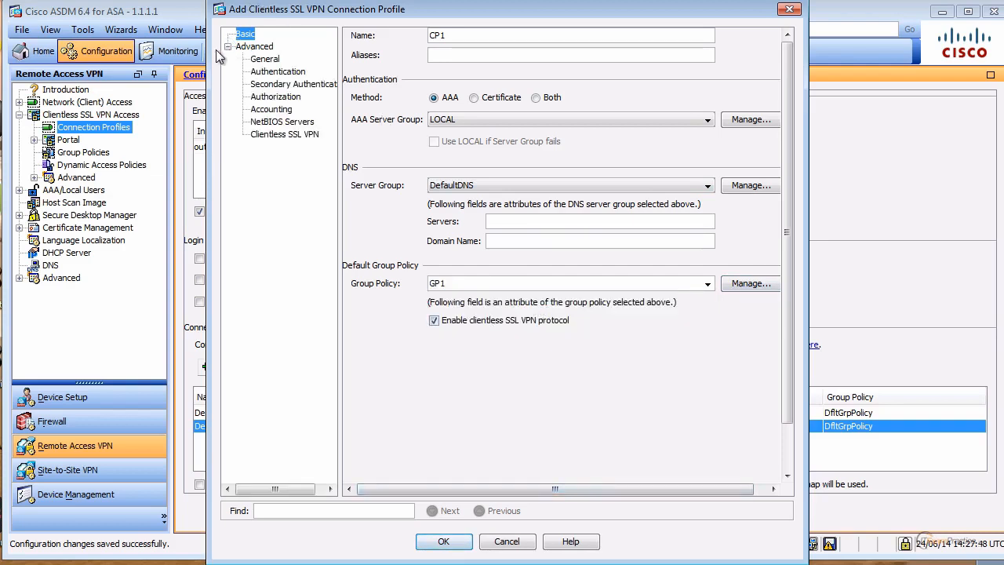
pyautogui.click(284, 138)
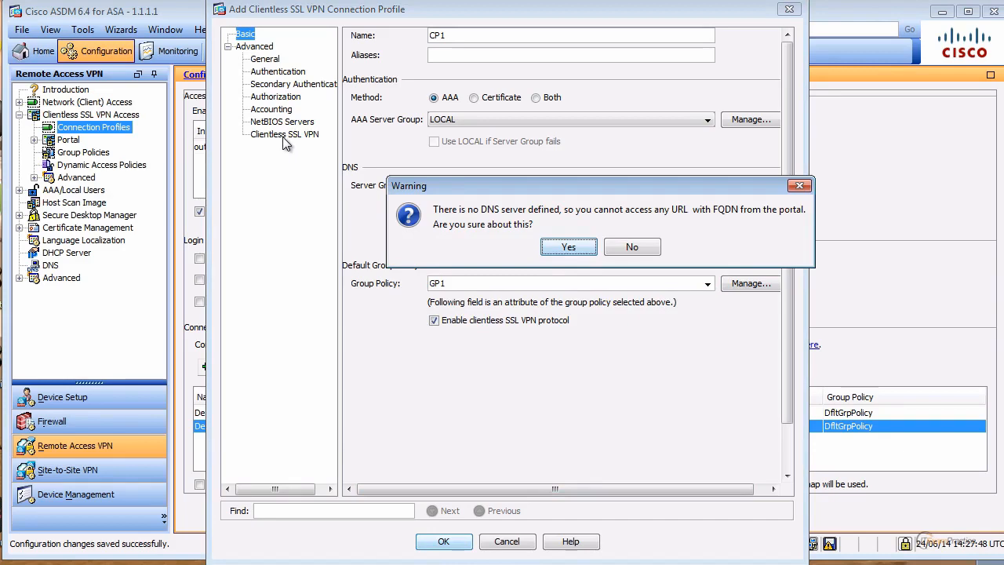
pyautogui.click(569, 247)
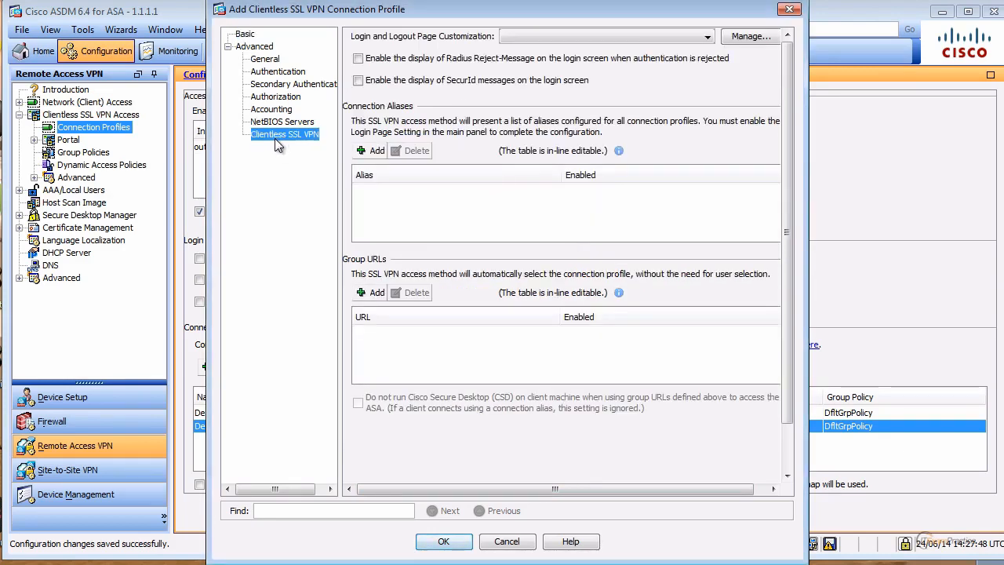
pyautogui.click(375, 296)
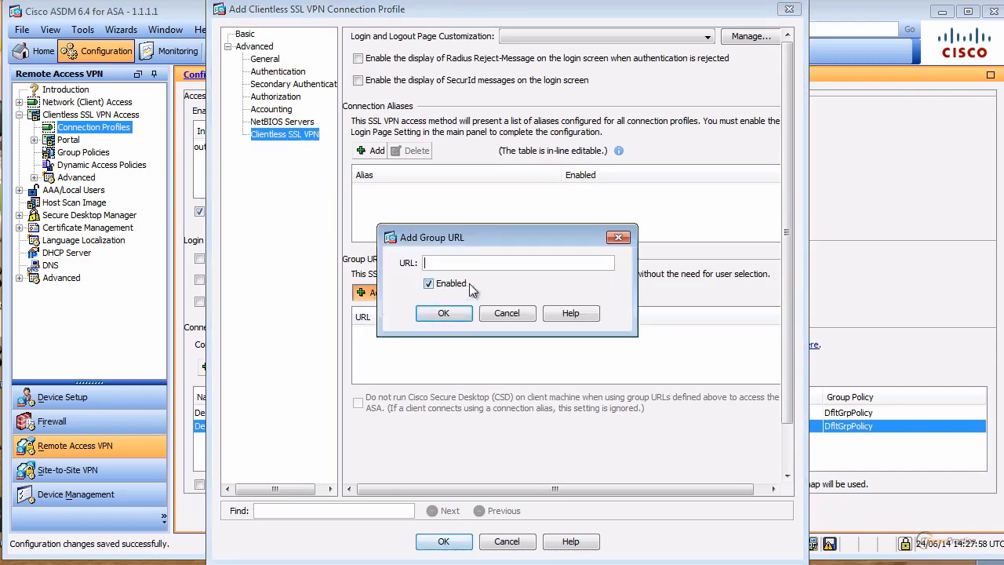
pyautogui.write('https://1.1.1.1/ssl')
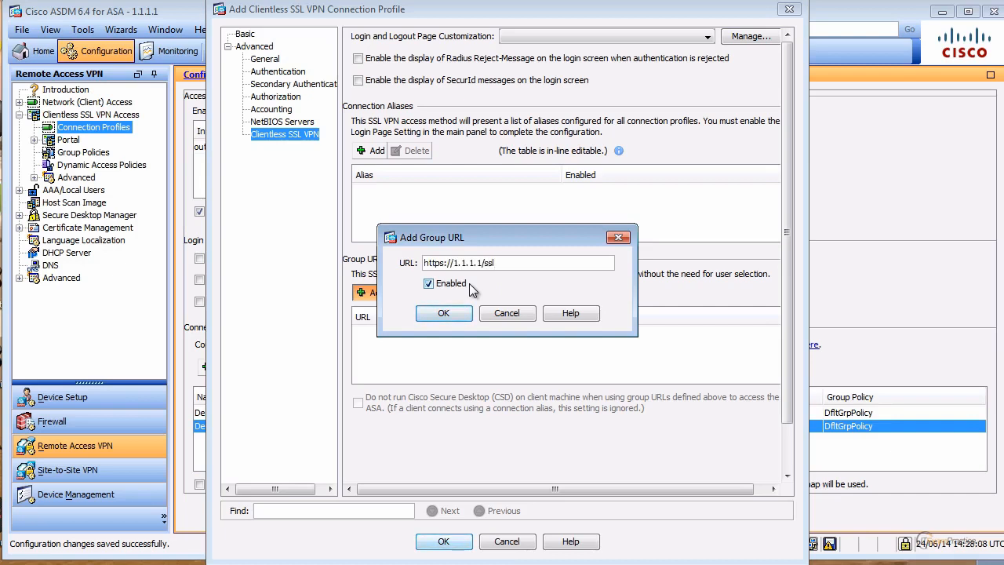
pyautogui.write('-vpn')
pyautogui.hotkey('ctrl', 'a')
pyautogui.click(443, 313)
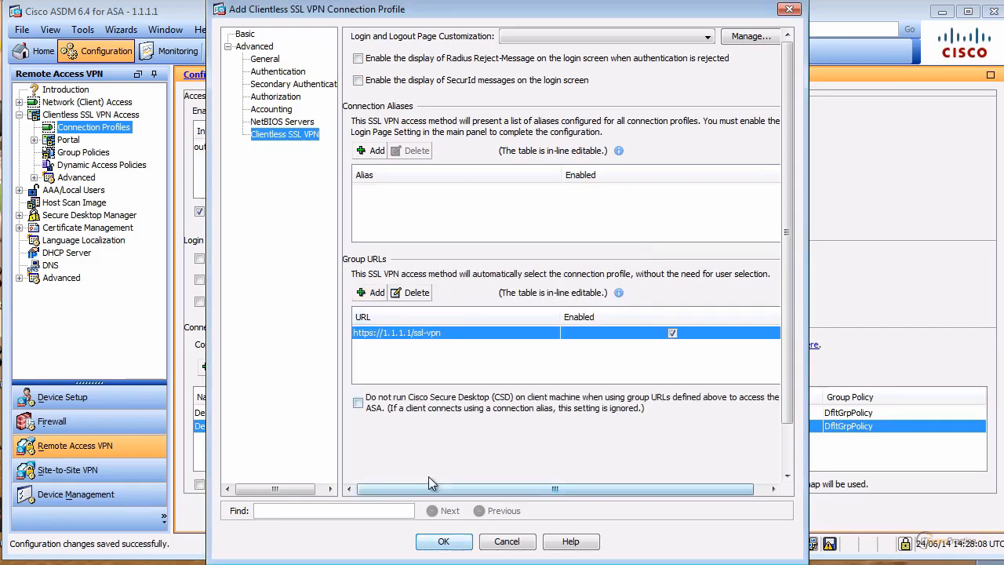
pyautogui.click(443, 541)
pyautogui.click(559, 512)
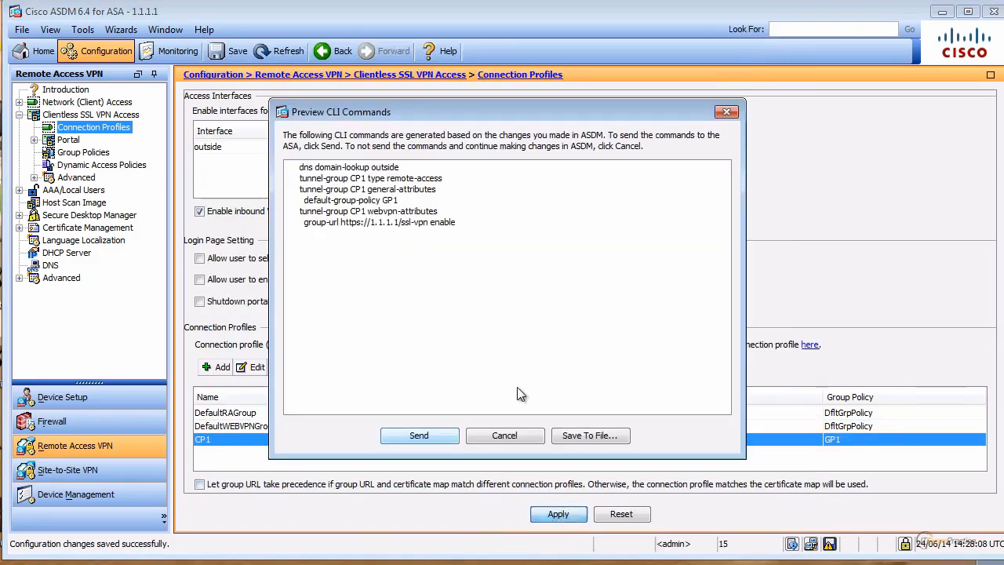
pyautogui.click(442, 435)
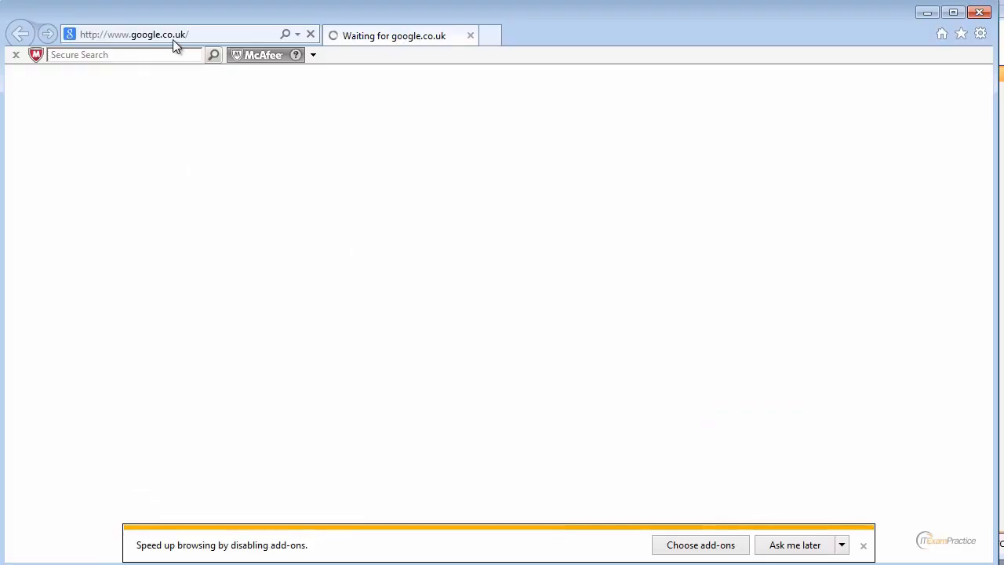
pyautogui.click(174, 38)
pyautogui.write('https://1.1.1.1/ssl-vpn')
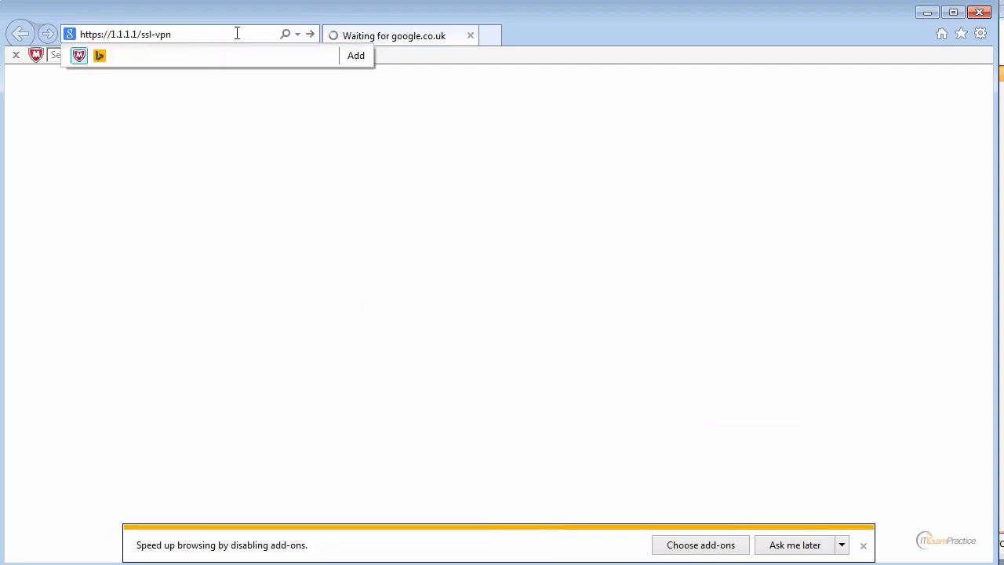
pyautogui.press('Return')
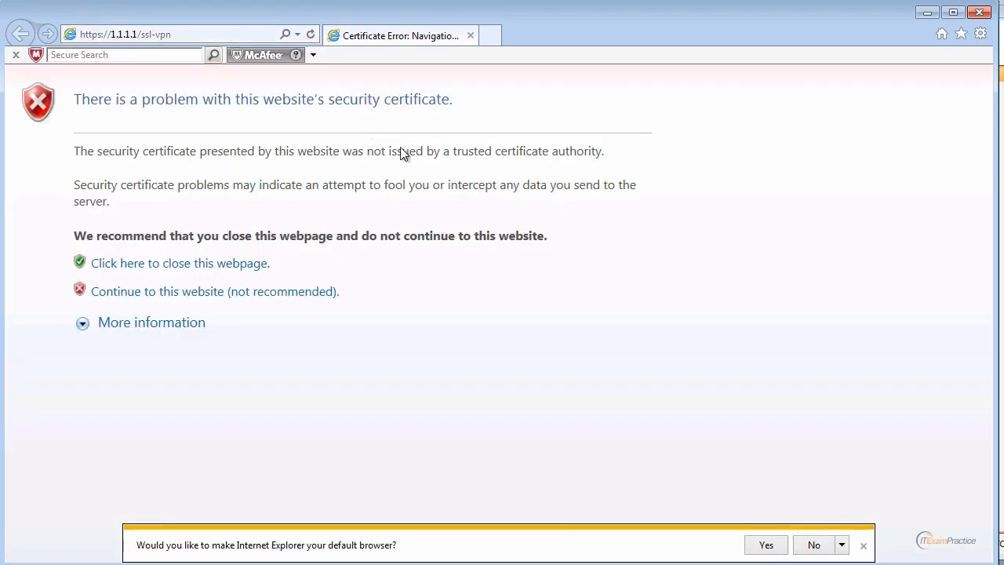
pyautogui.click(284, 292)
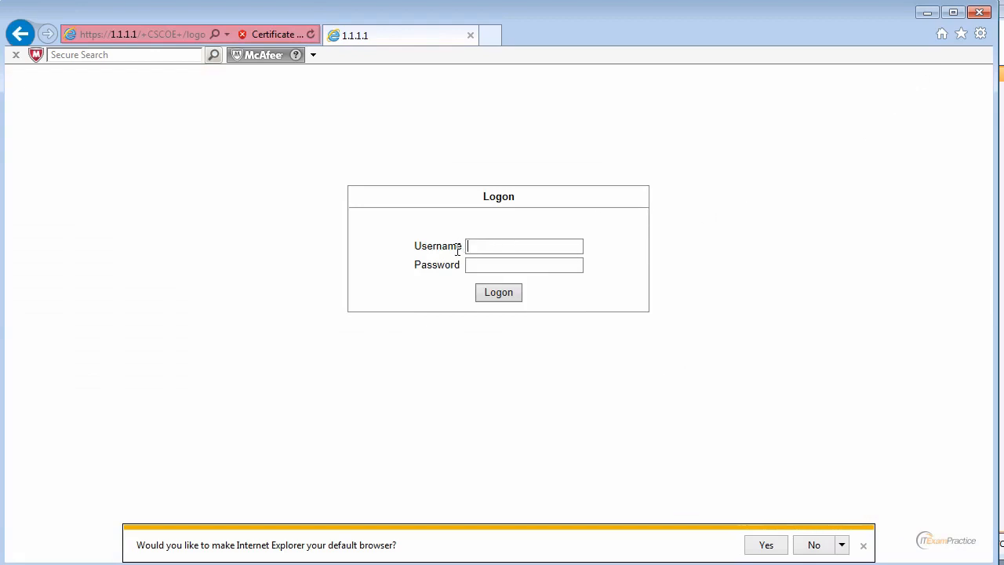
# Back in ASDM, start adding a new account under Device Management > Users/AAA > User Accounts.
pyautogui.click(926, 14)
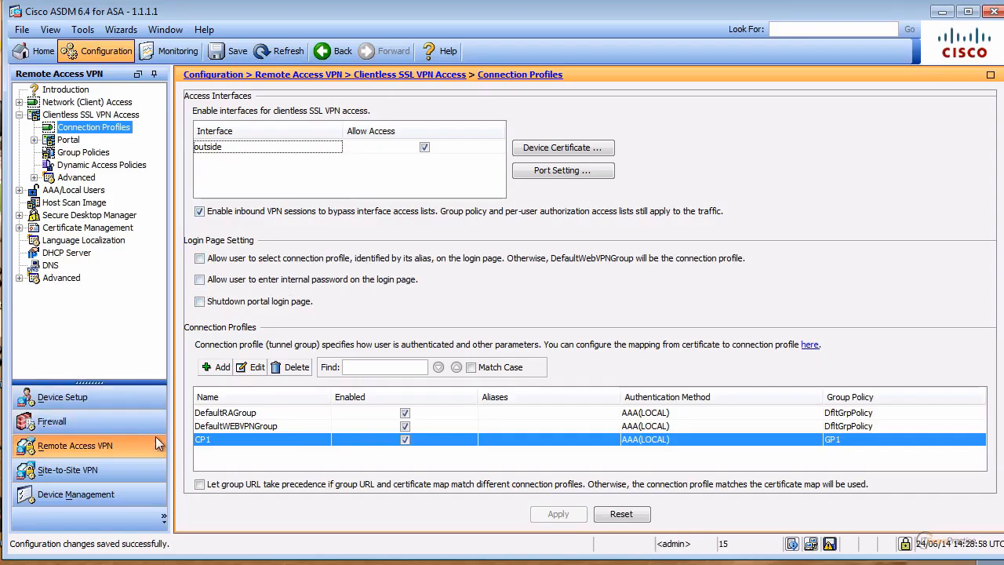
pyautogui.click(76, 492)
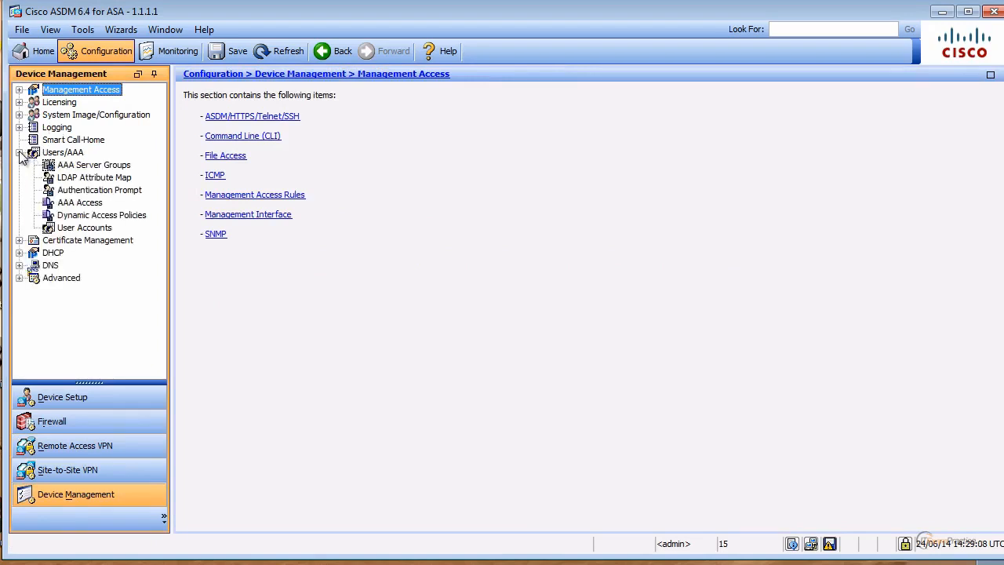
pyautogui.click(81, 228)
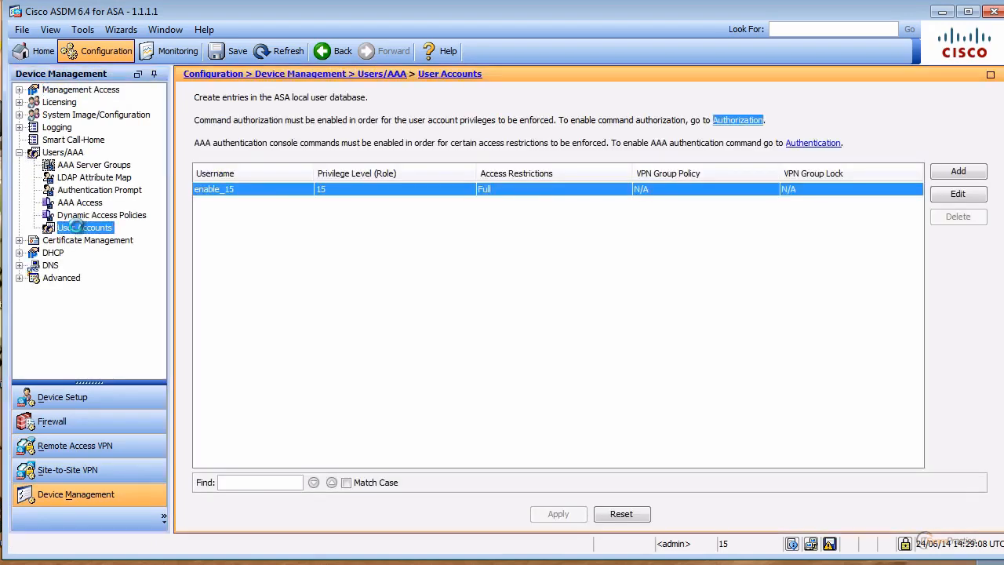
pyautogui.click(959, 171)
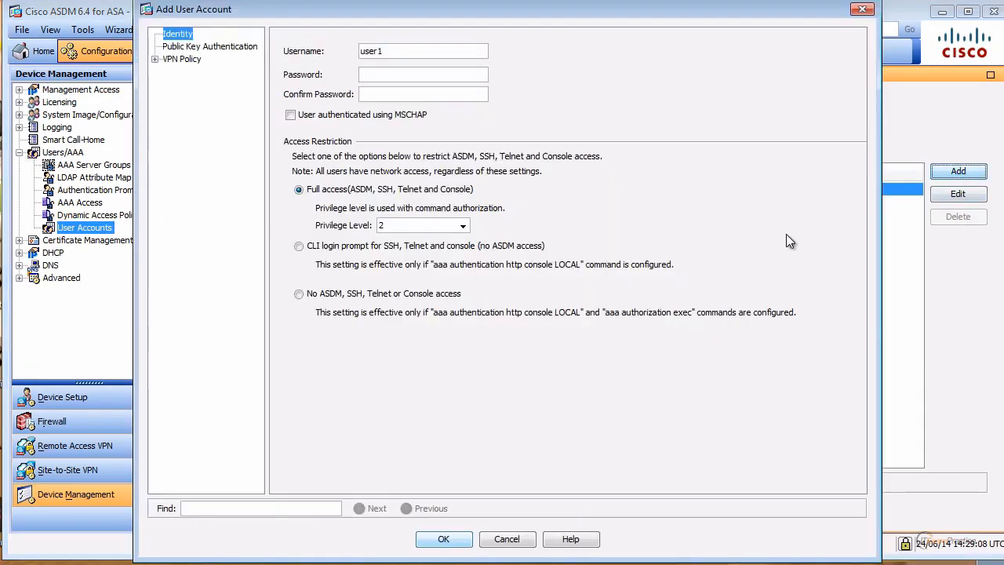
# Enter the username and password twice, with No ASDM, SSH, Telnet or Console access.
pyautogui.moveTo(396, 51); pyautogui.dragTo(336, 45)
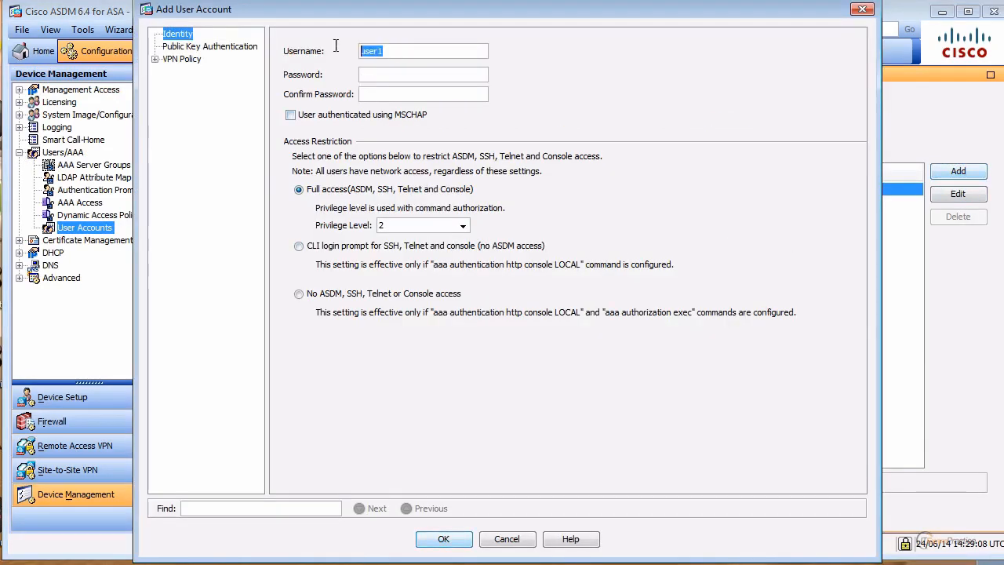
pyautogui.write('user')
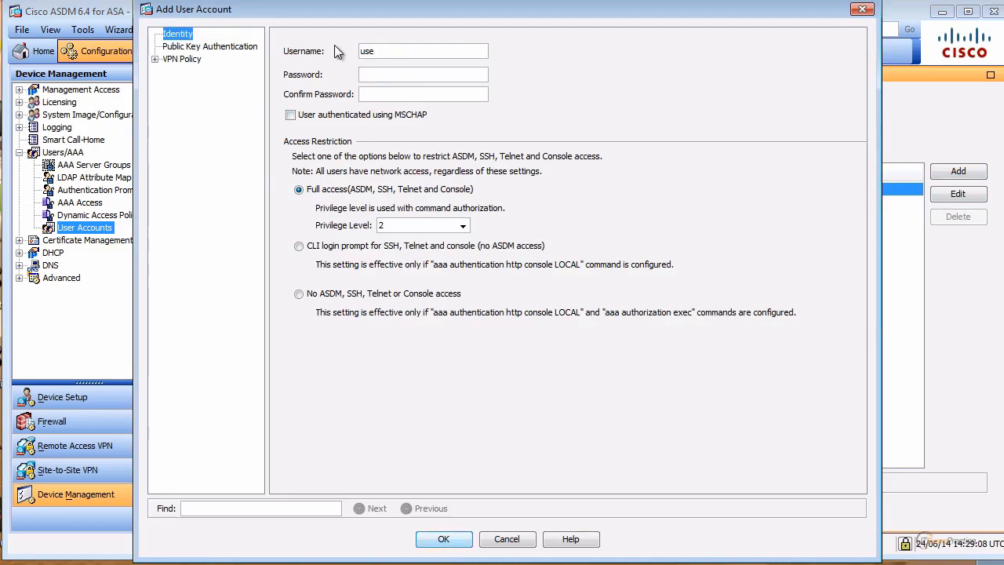
pyautogui.press('Tab')
pyautogui.write('c***')
pyautogui.press('BackSpace')
pyautogui.press('BackSpace')
pyautogui.press('BackSpace')
pyautogui.press('BackSpace')
pyautogui.write('cisco')
pyautogui.press('Tab')
pyautogui.write('cisco')
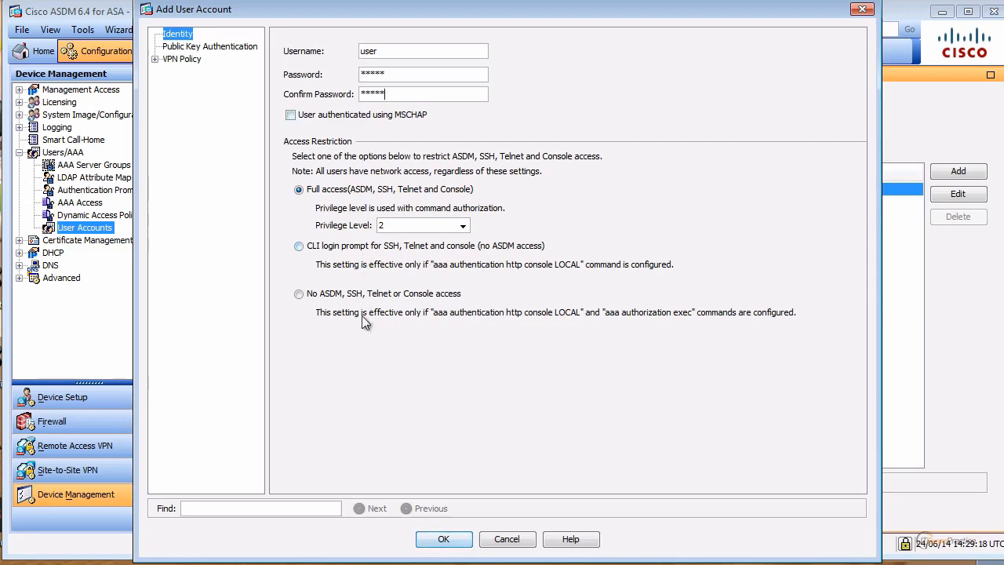
pyautogui.click(325, 294)
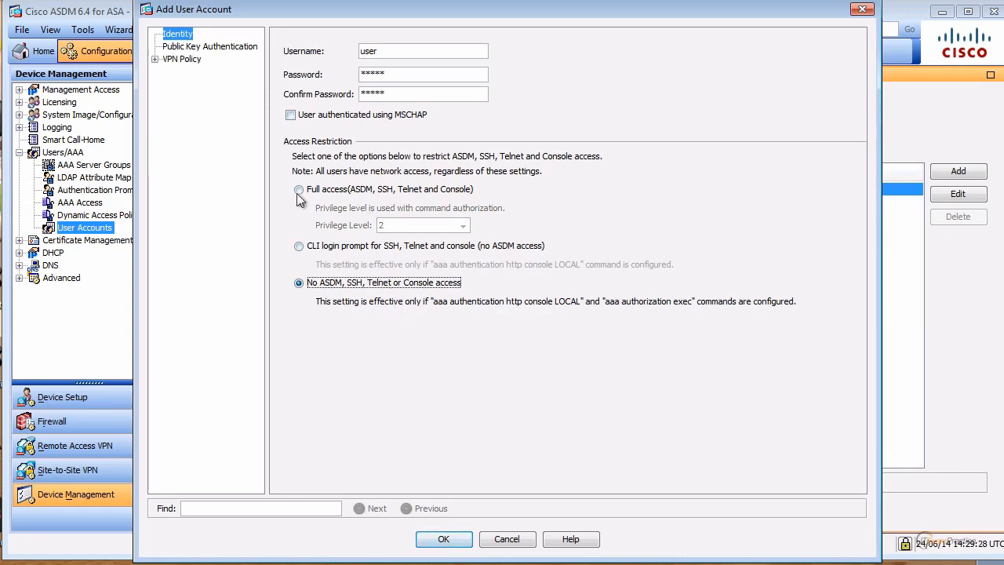
# Save the new no-ASDM-access user account and send its commands to the ASA.
pyautogui.click(155, 59)
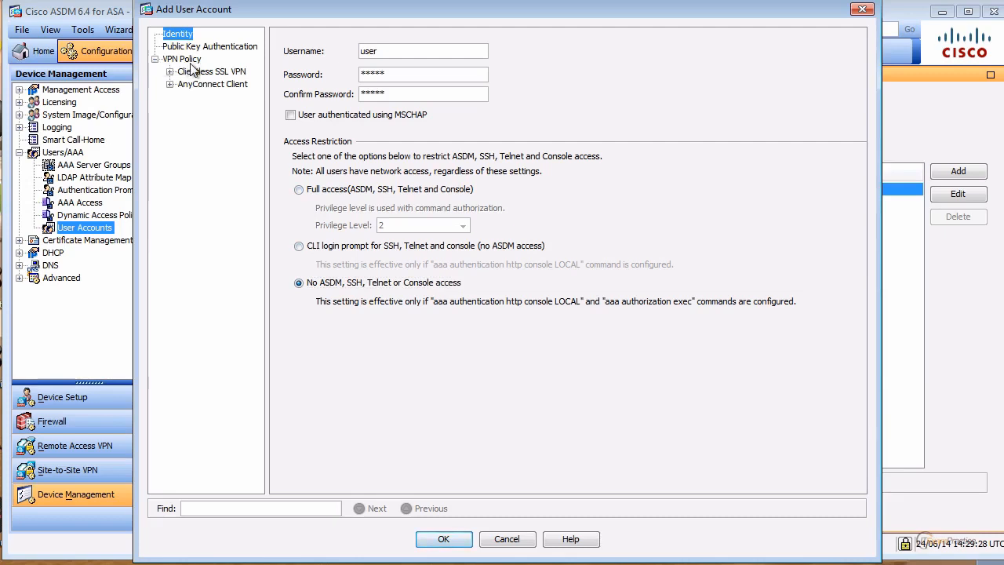
pyautogui.click(191, 60)
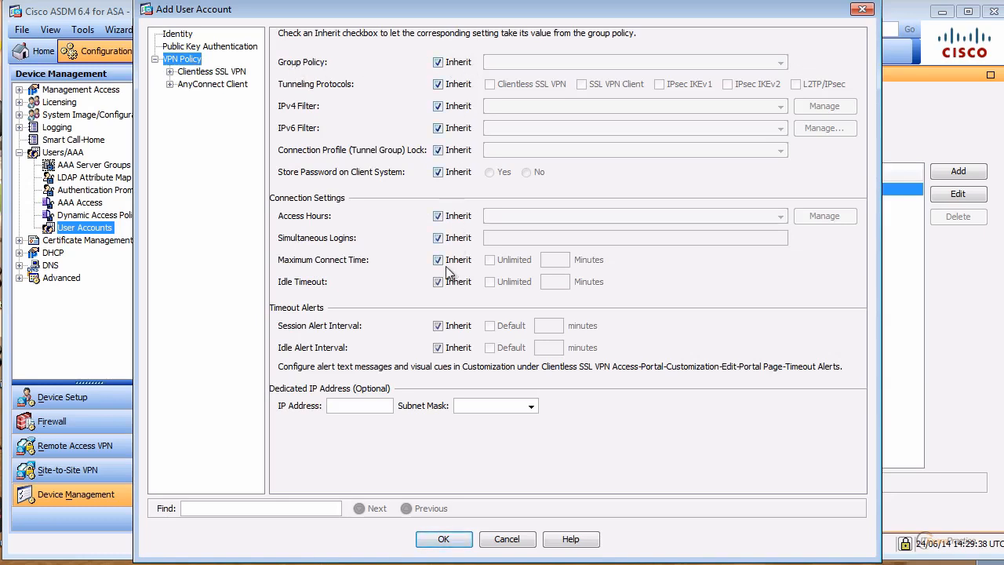
pyautogui.click(186, 37)
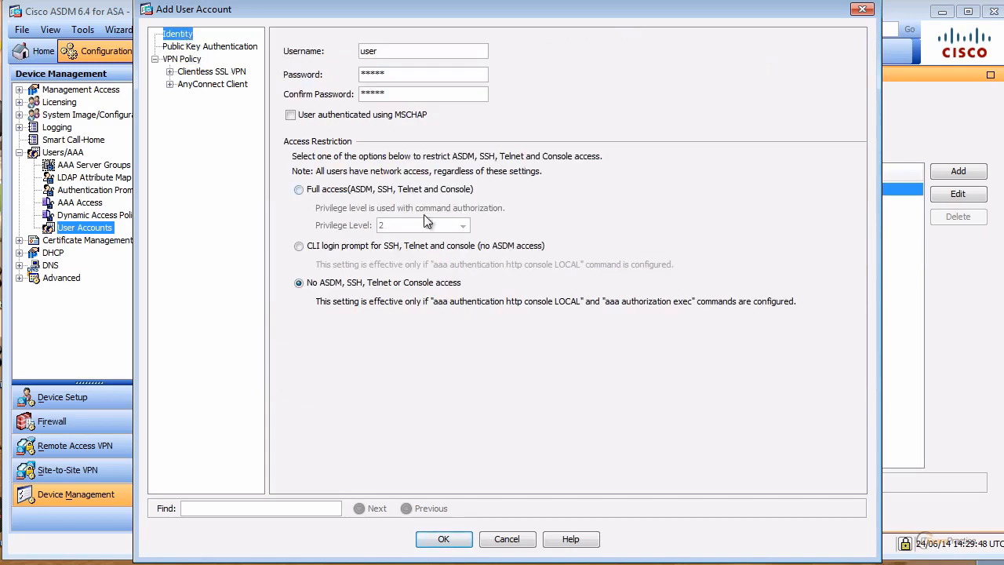
pyautogui.click(453, 541)
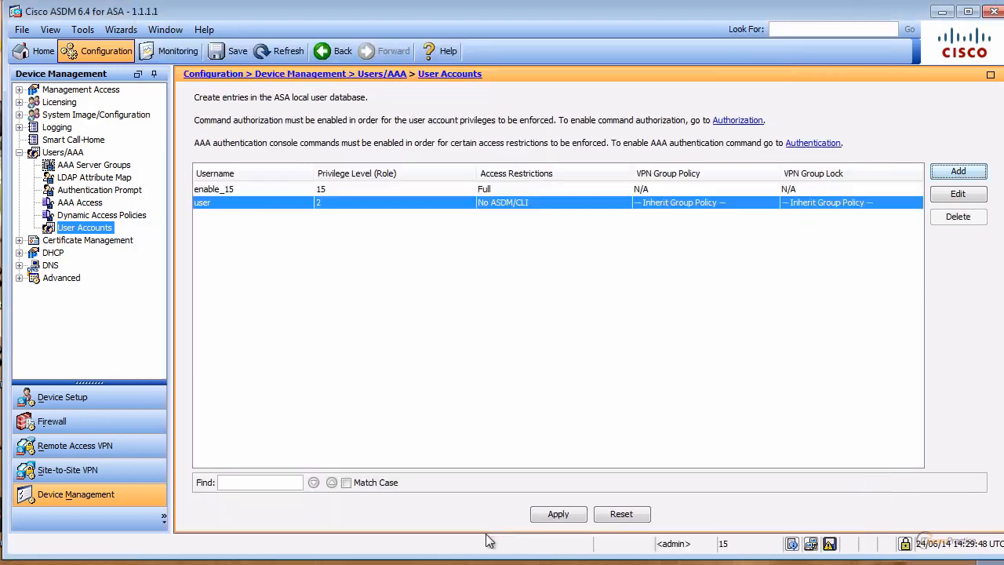
pyautogui.click(570, 513)
pyautogui.click(444, 437)
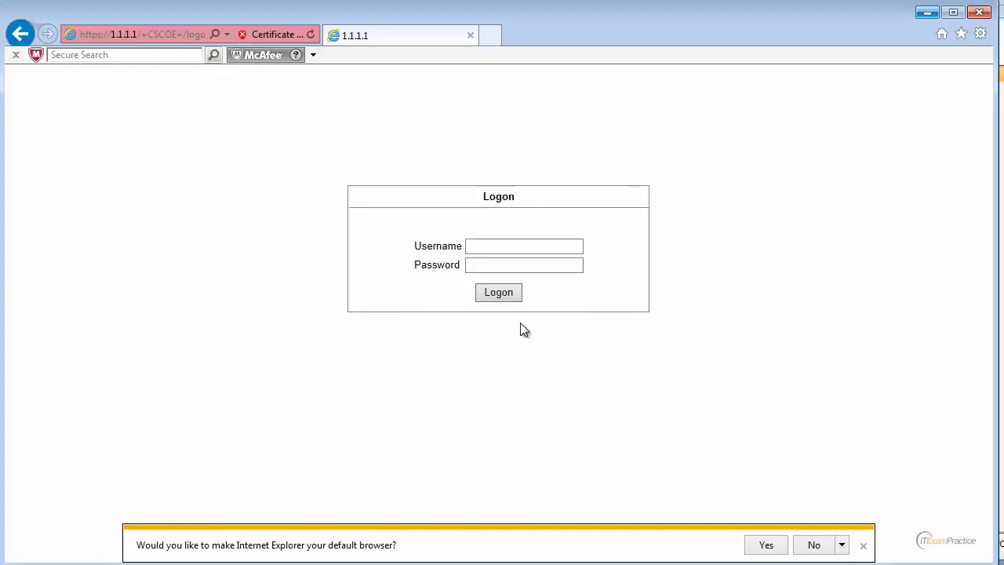
# Log on to the SSL VPN portal with the new user's credentials and dismiss the add-ons bar.
pyautogui.click(499, 249)
pyautogui.write('ad')
pyautogui.press('BackSpace')
pyautogui.press('BackSpace')
pyautogui.write('user')
pyautogui.press('Tab')
pyautogui.write('cisco')
pyautogui.press('Return')
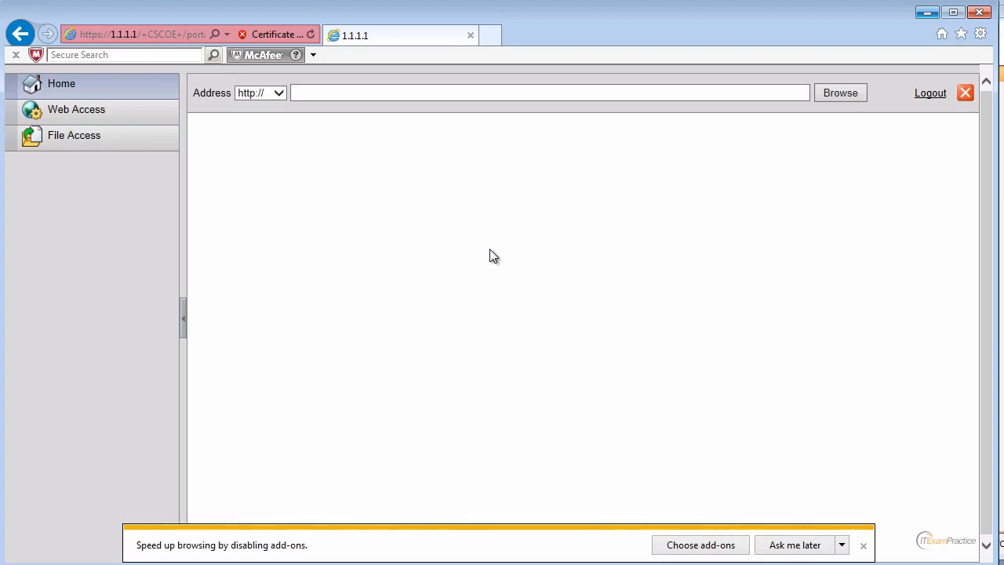
pyautogui.click(811, 544)
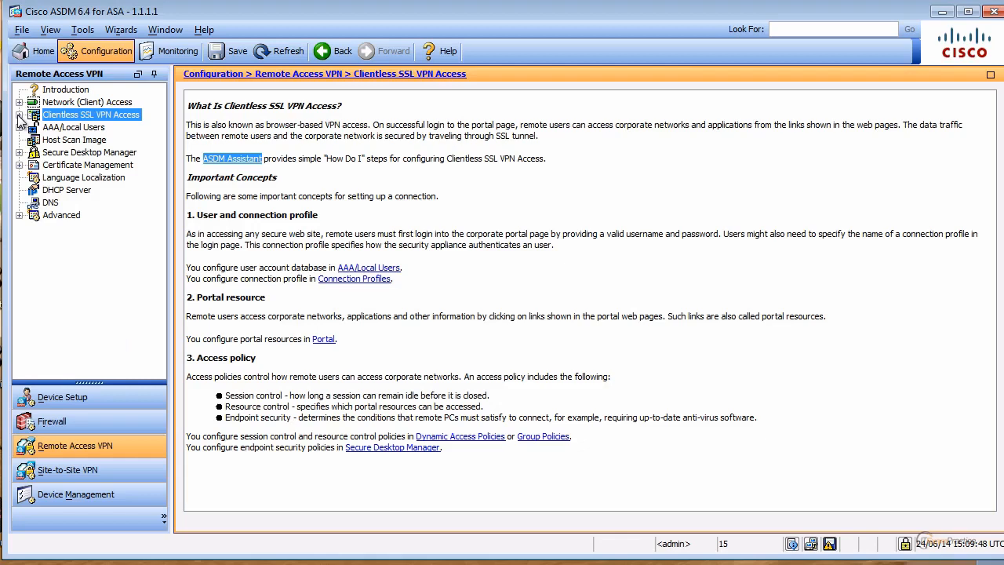
# Under Portal > Client-Server Plug-ins, start a plug-in import with protocol rdp.
pyautogui.click(19, 114)
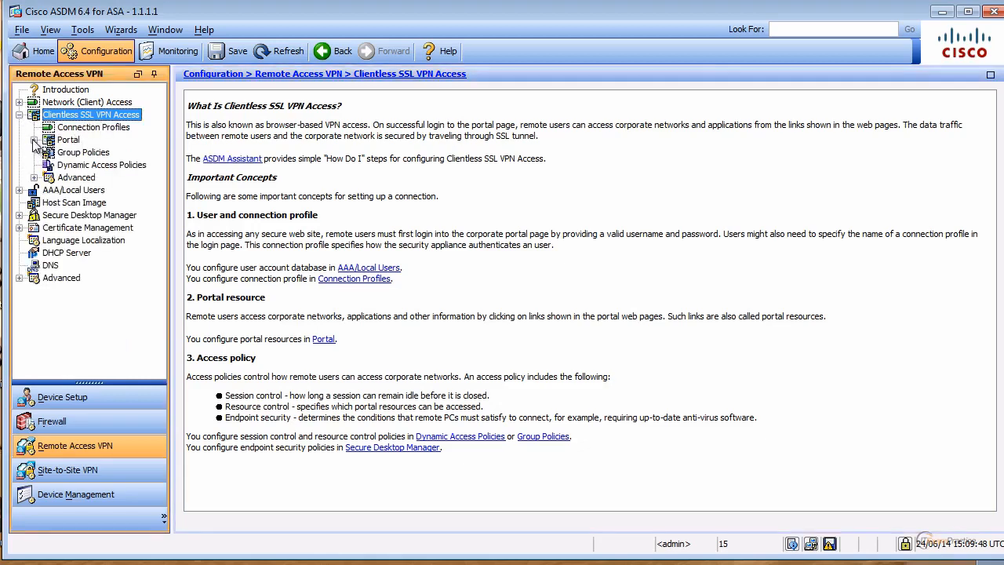
pyautogui.click(34, 140)
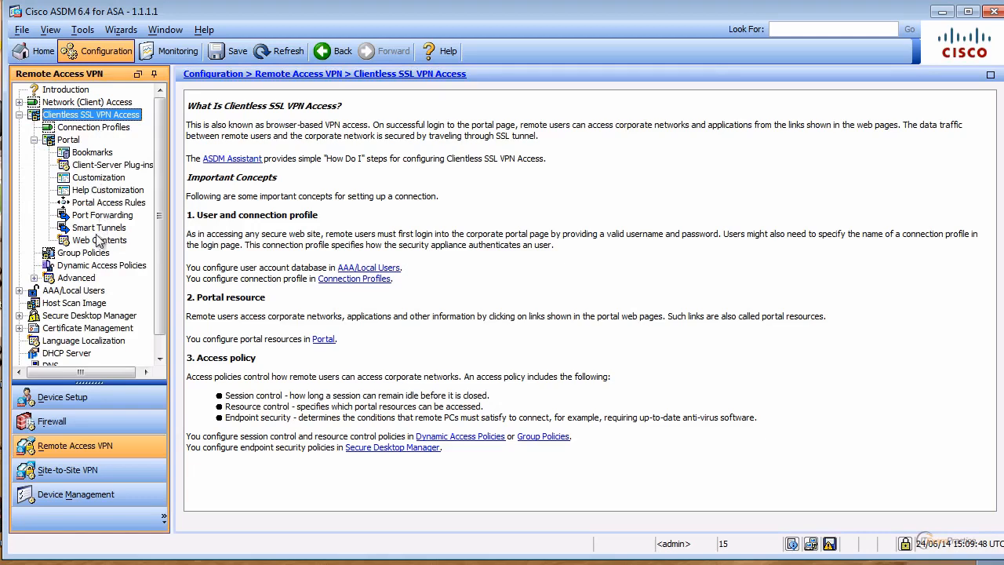
pyautogui.click(111, 167)
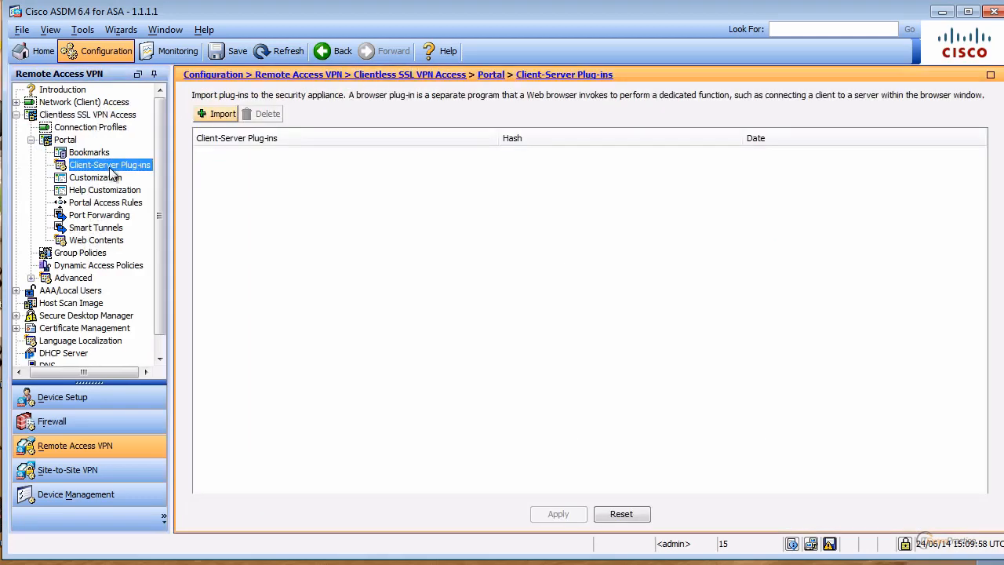
pyautogui.click(219, 116)
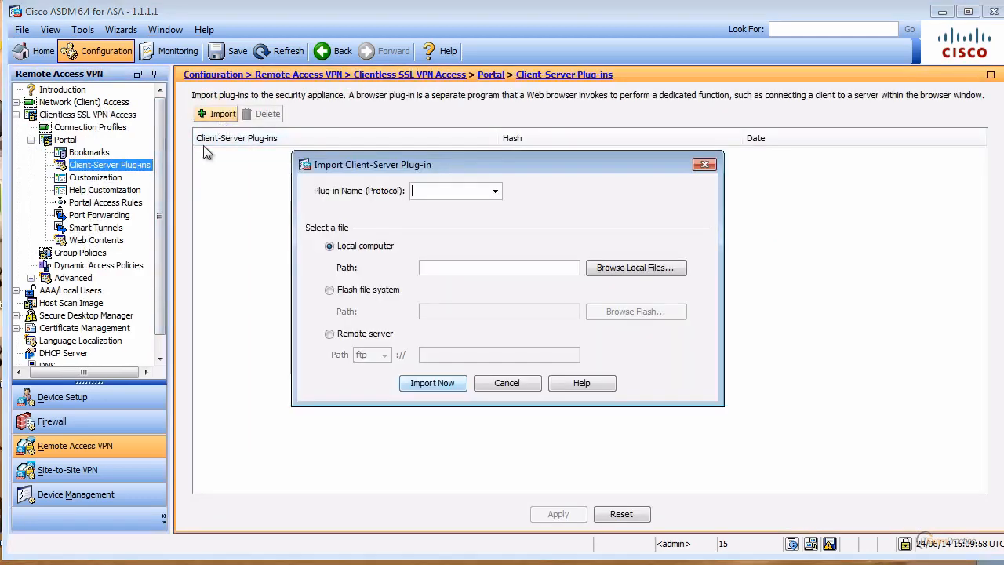
pyautogui.click(494, 191)
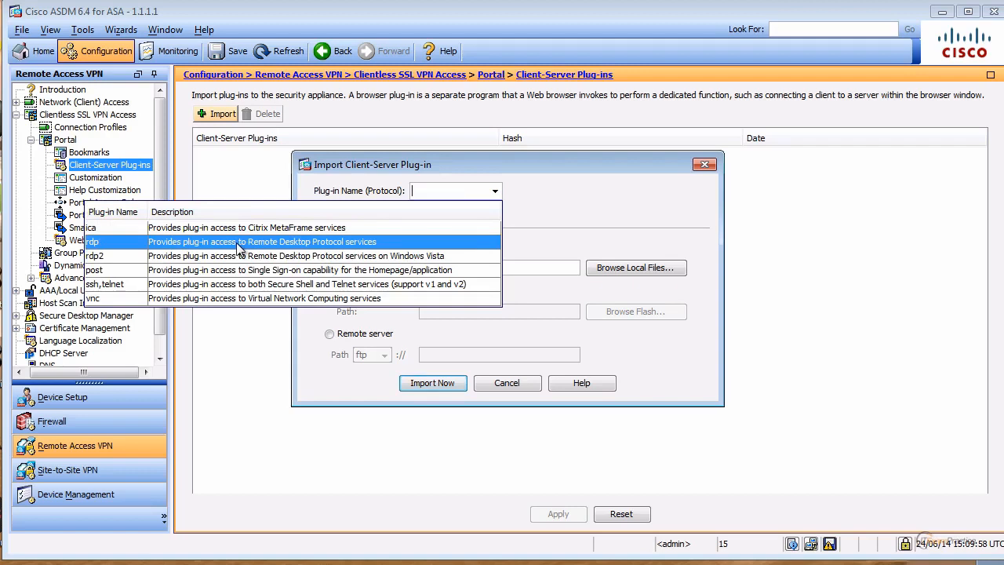
pyautogui.click(235, 245)
# Select local file rdp.12.21.2013.jar and upload it to the ASA.
pyautogui.click(642, 269)
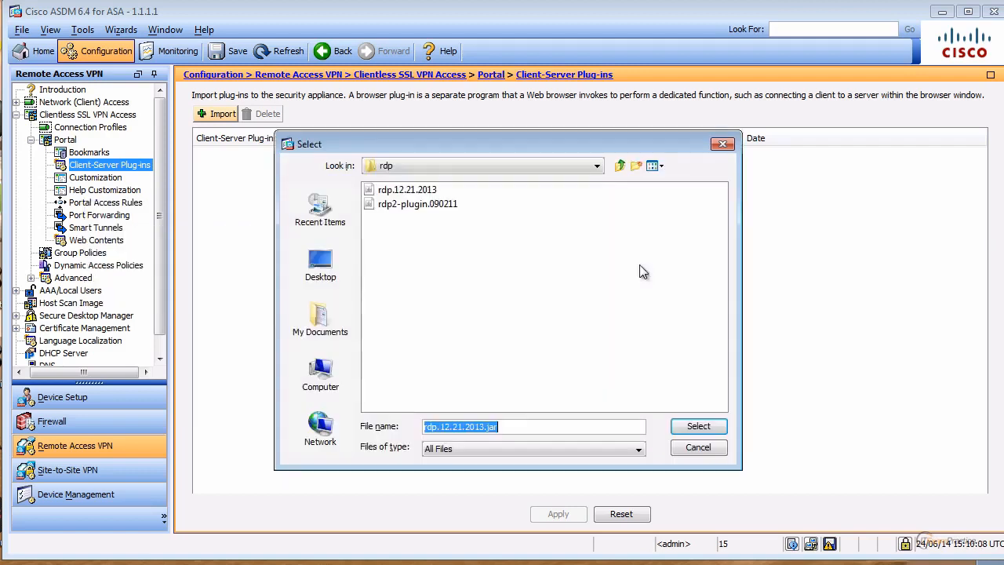
pyautogui.click(416, 191)
pyautogui.click(488, 196)
pyautogui.click(428, 191)
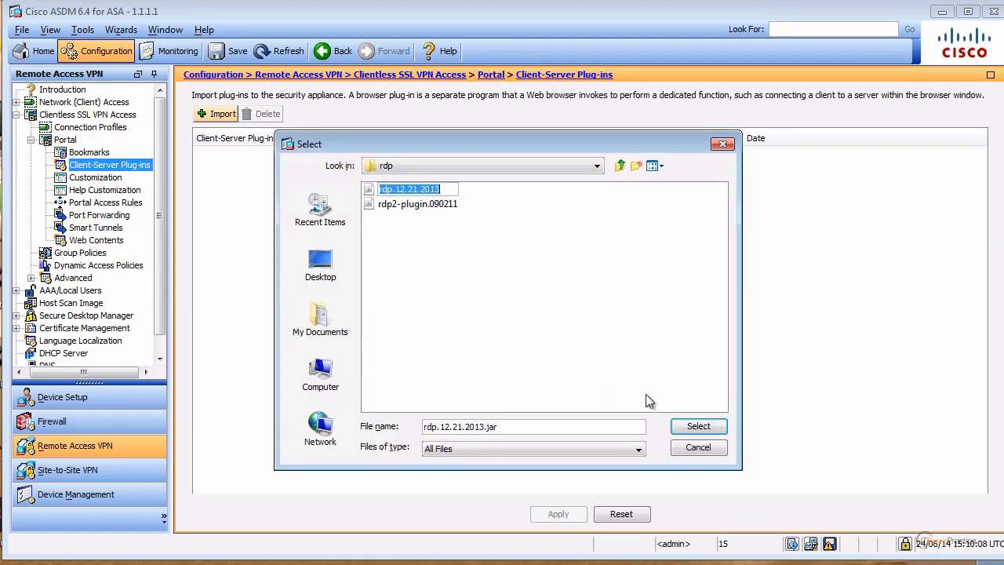
pyautogui.click(567, 291)
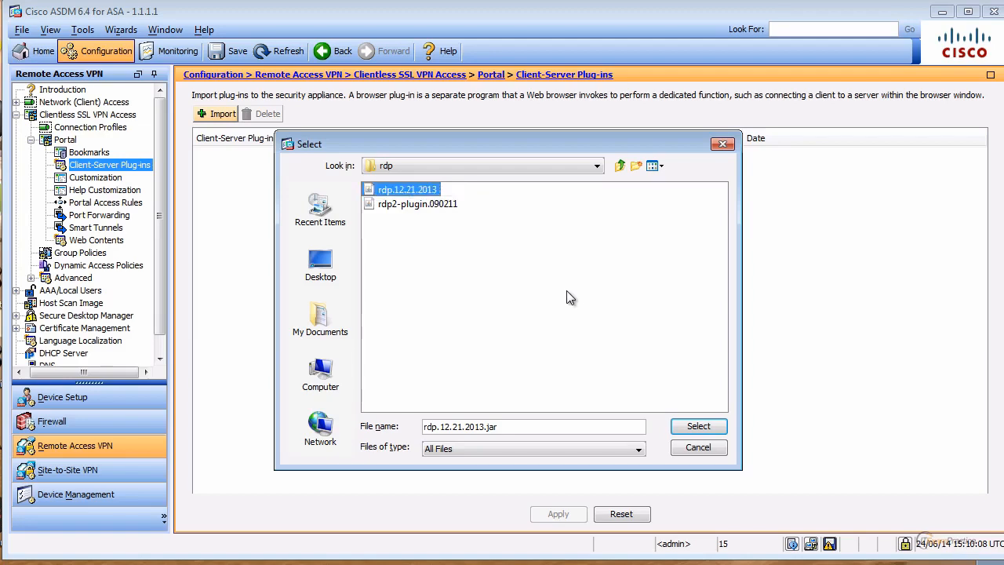
pyautogui.press('Return')
pyautogui.click(445, 384)
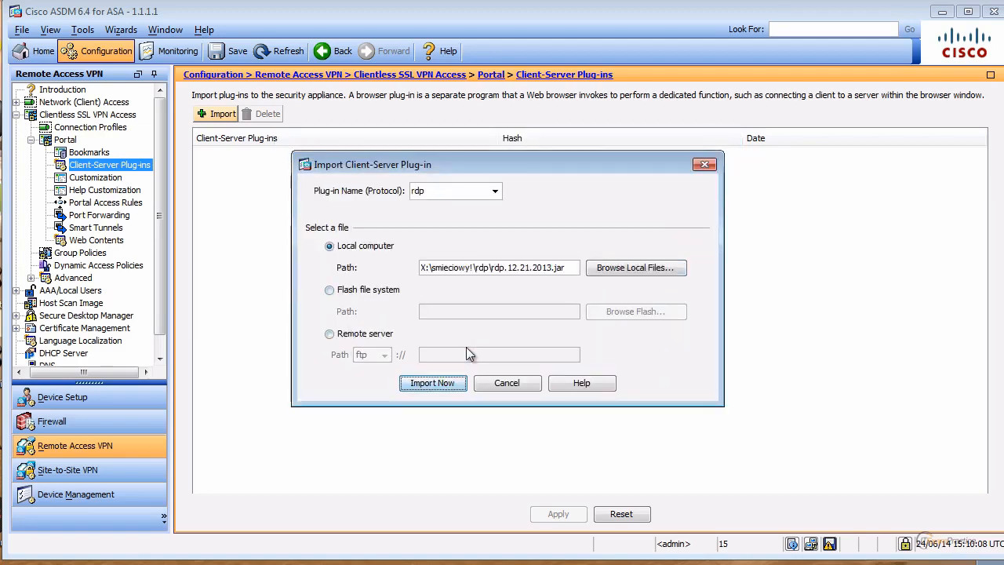
# Acknowledge the plug-in import, then log back on to the portal with the local VPN user's credentials.
pyautogui.click(512, 335)
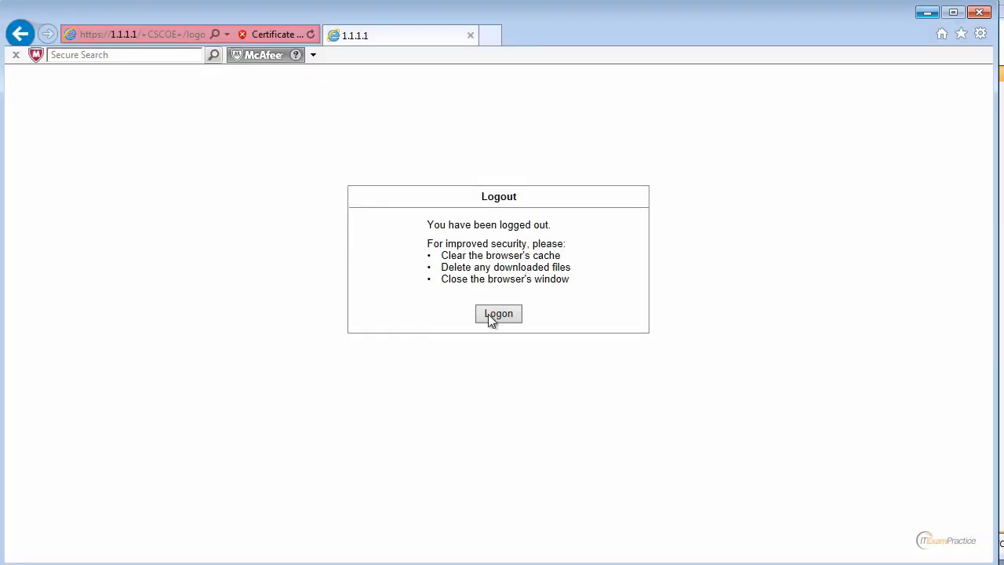
pyautogui.click(490, 315)
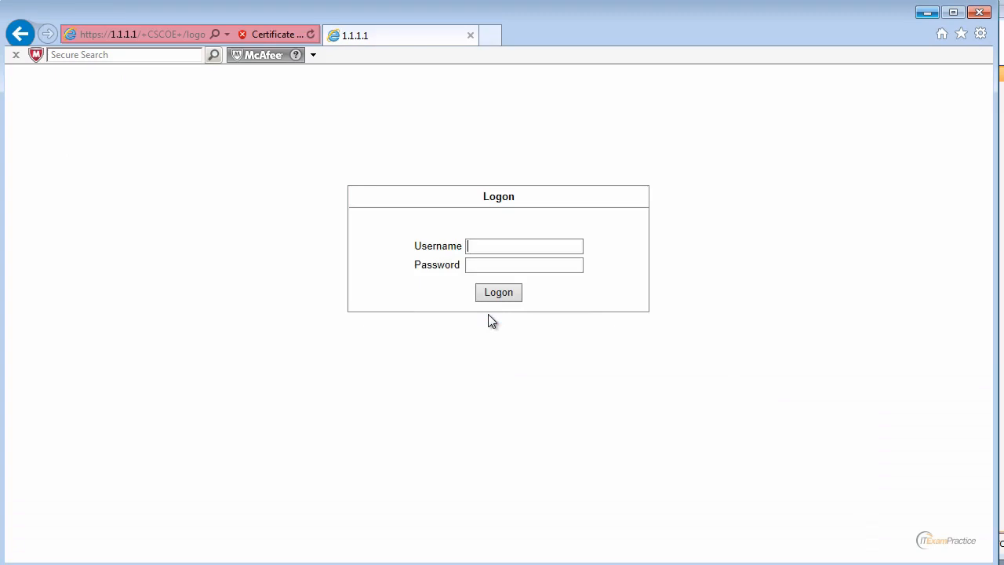
pyautogui.write('user')
pyautogui.press('Tab')
pyautogui.write('*****')
pyautogui.press('Return')
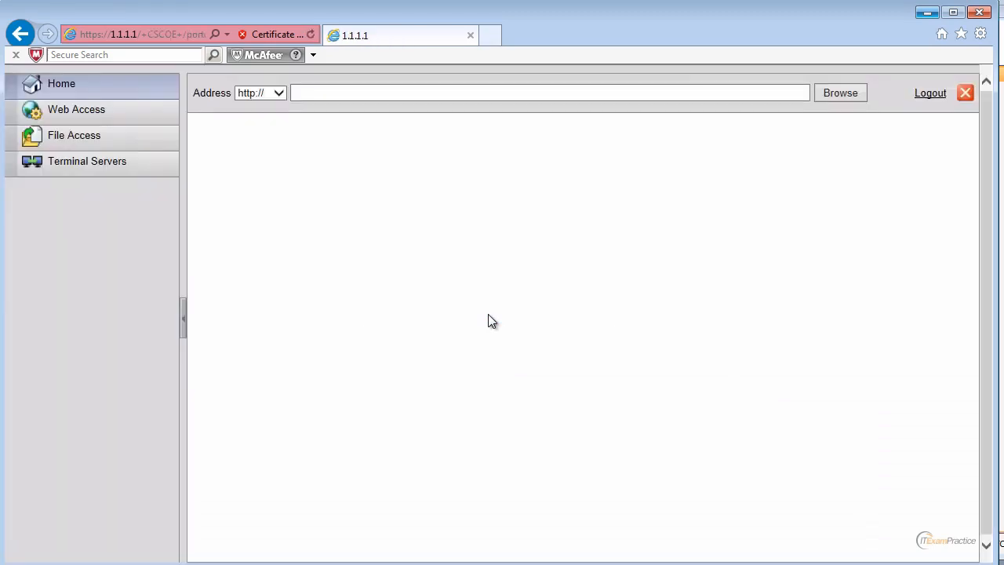
# Open the portal's new Terminal Servers page, using rdp:// as the address type.
pyautogui.click(67, 168)
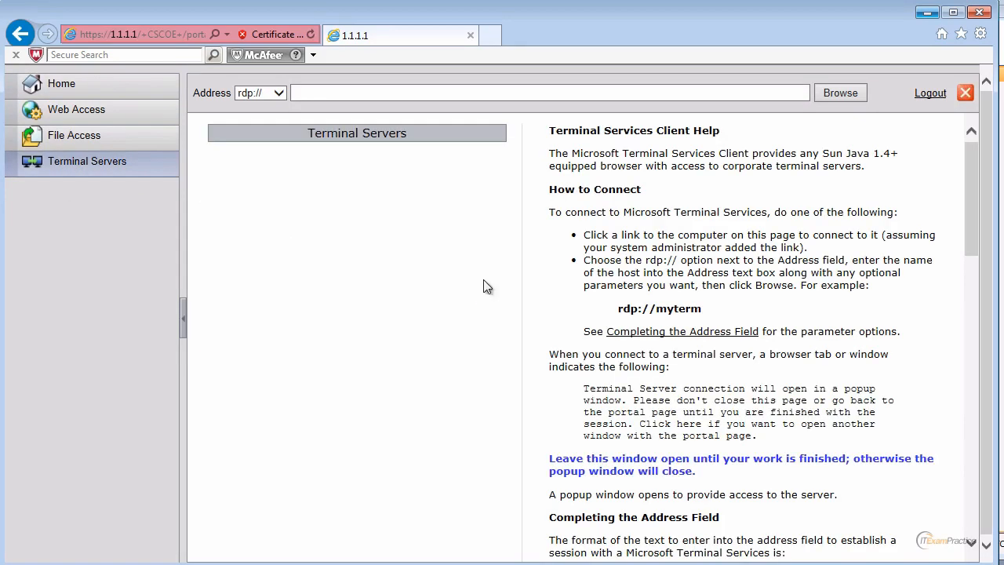
pyautogui.moveTo(617, 308); pyautogui.dragTo(655, 309)
pyautogui.click(319, 100)
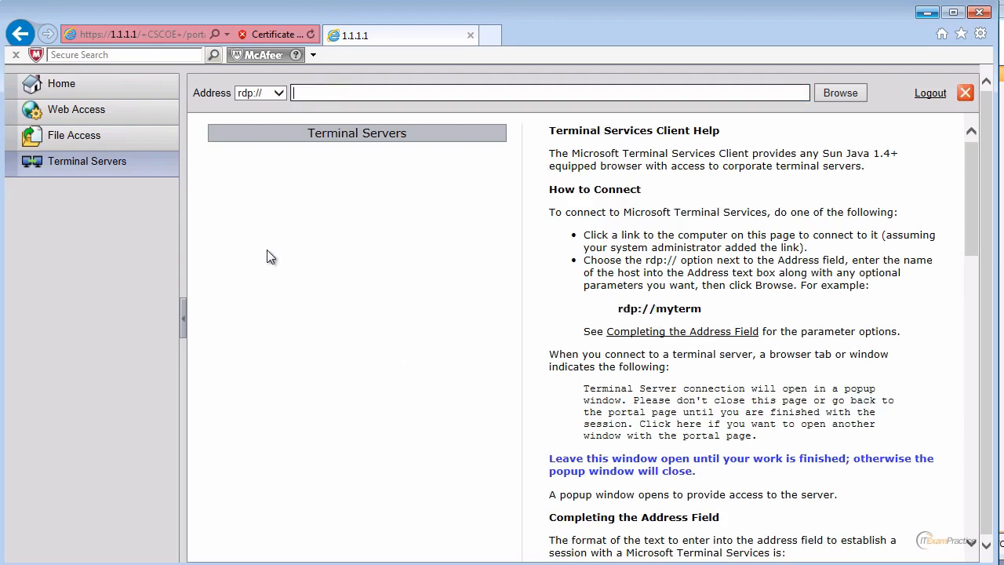